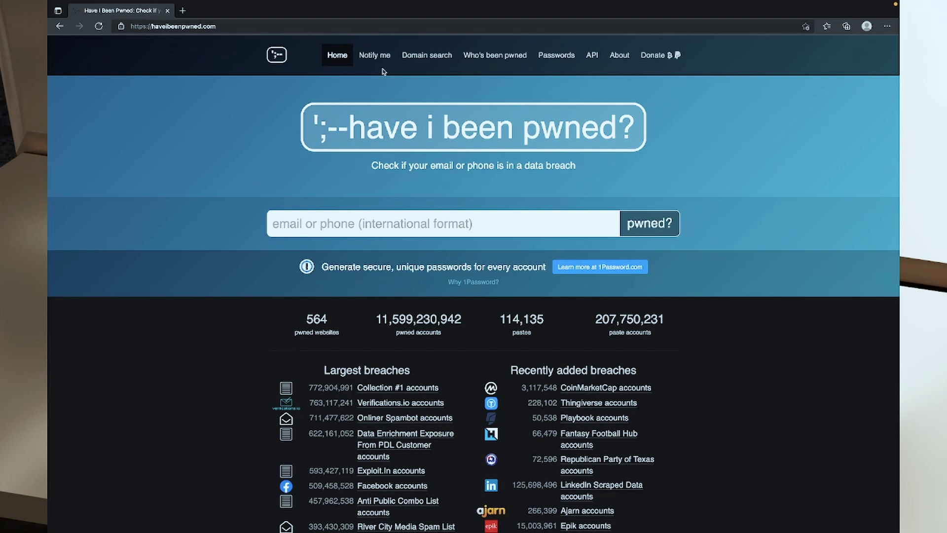
# Step: View the Notify me breach sign-up form, then bring up the API dropdown with Overview and API key
pyautogui.click(376, 55)
pyautogui.moveTo(599, 68)
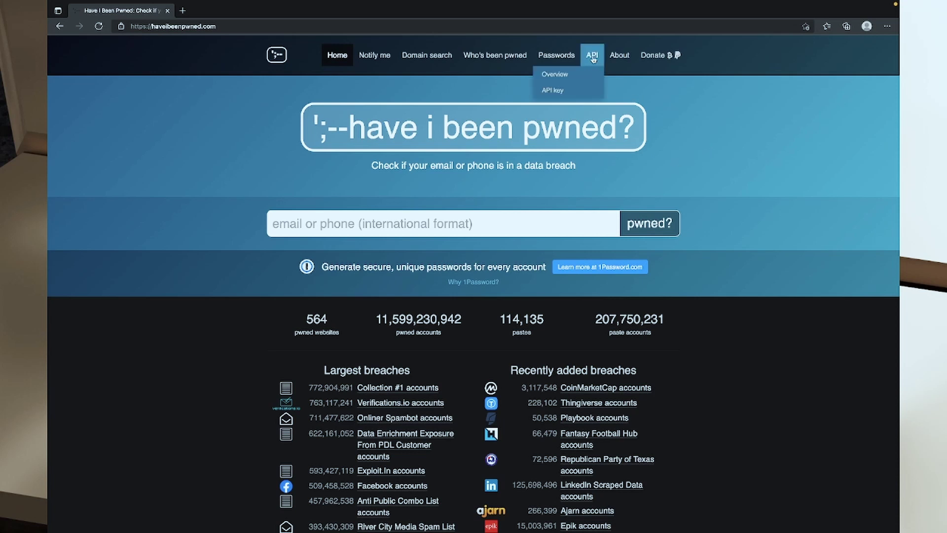
# Step: Review the API key purchase page, then return to the Have I Been Pwned home page
pyautogui.click(555, 92)
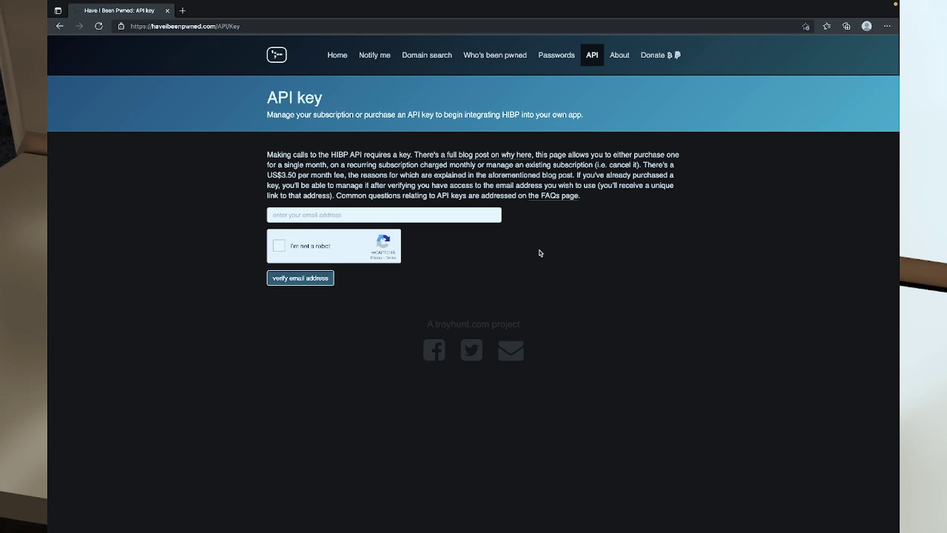
pyautogui.click(337, 61)
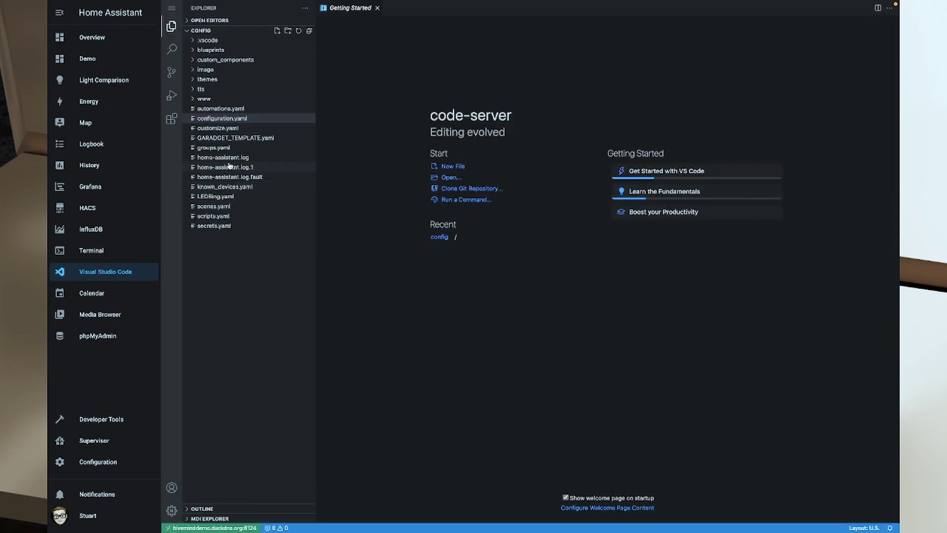
# Step: In configuration.yaml, add a '- haveibeenpwned' entry under sensor:
pyautogui.click(222, 118)
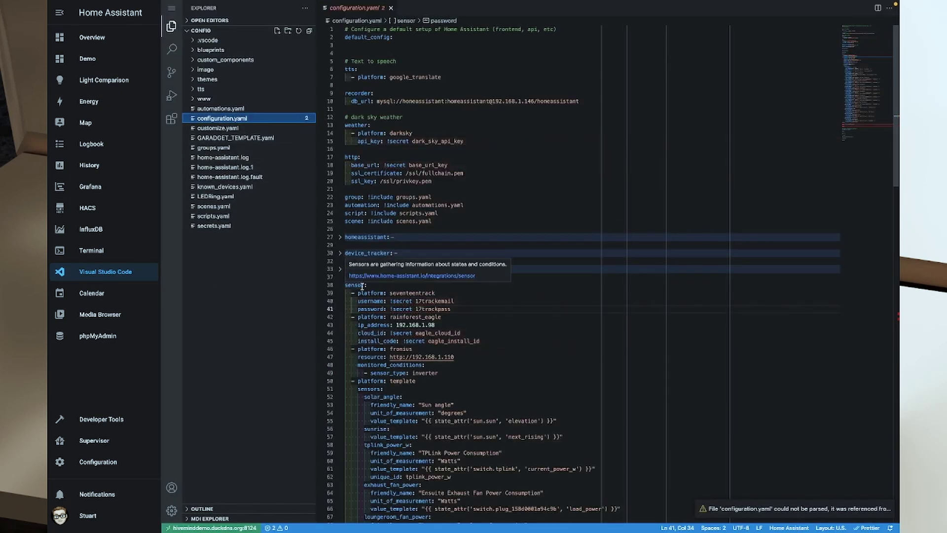
pyautogui.click(383, 286)
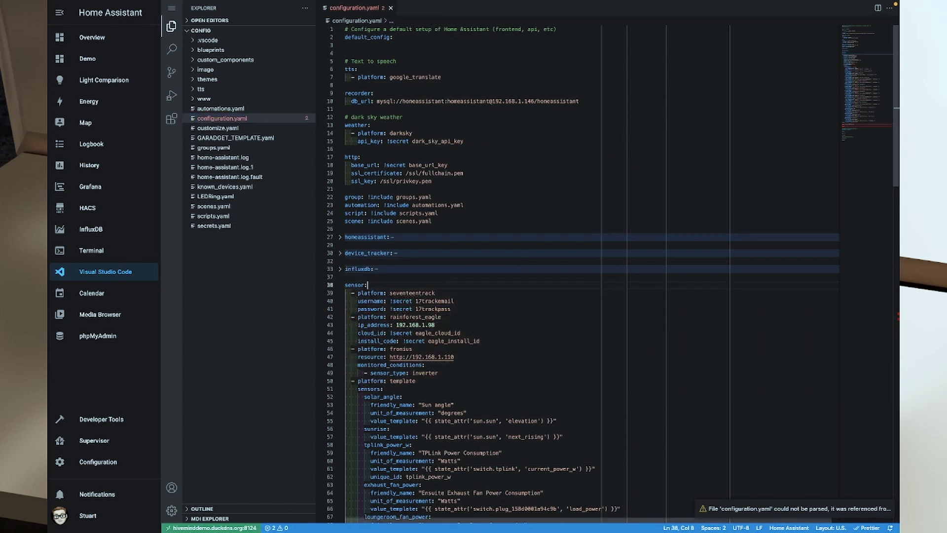
pyautogui.press('Return')
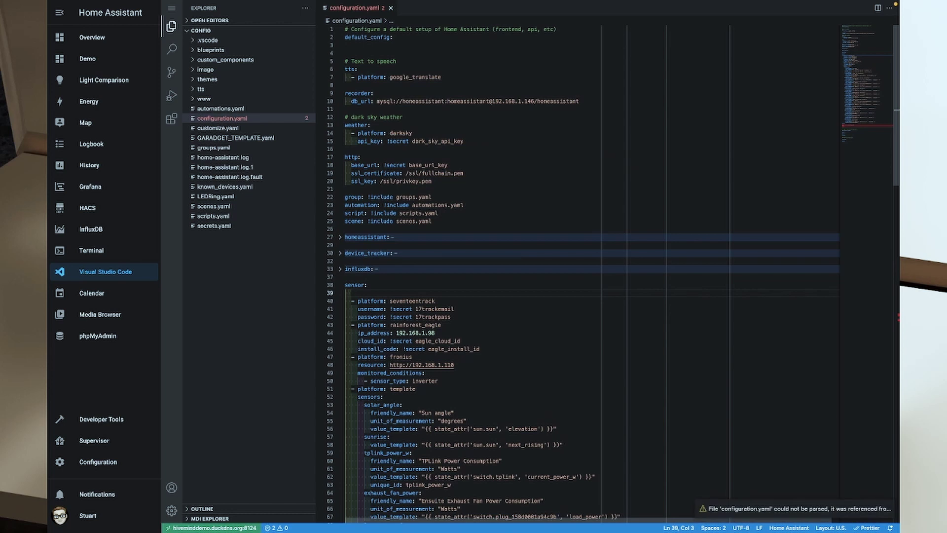
pyautogui.write('- n')
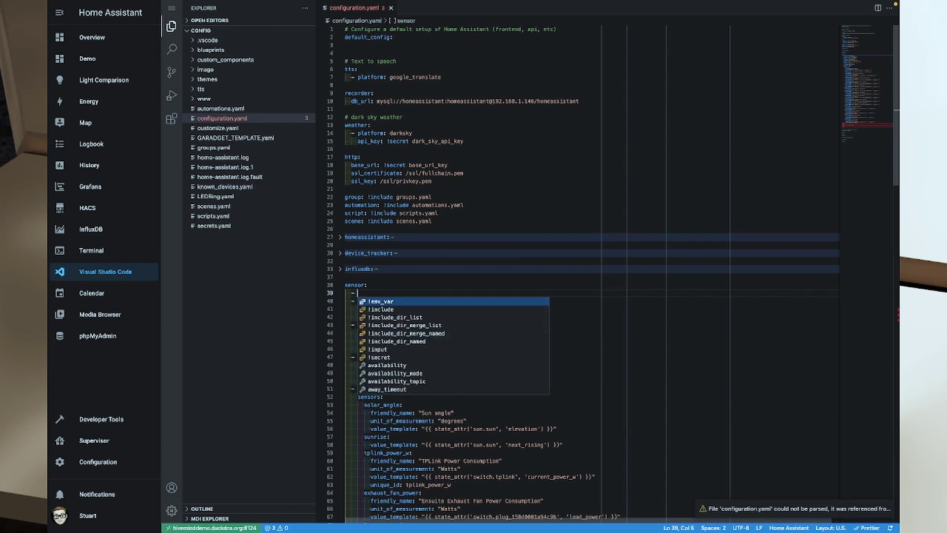
pyautogui.press('Escape')
pyautogui.write('ave')
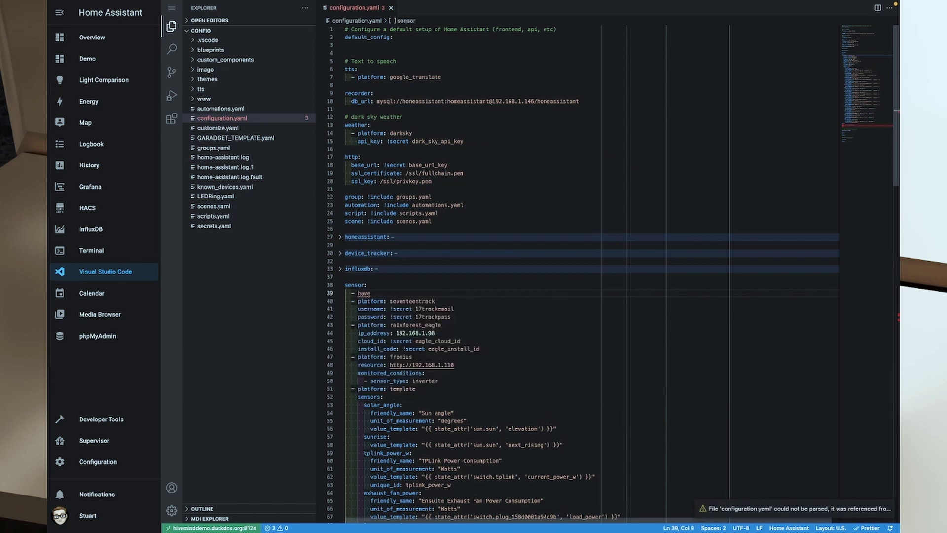
pyautogui.write('ibeenpw')
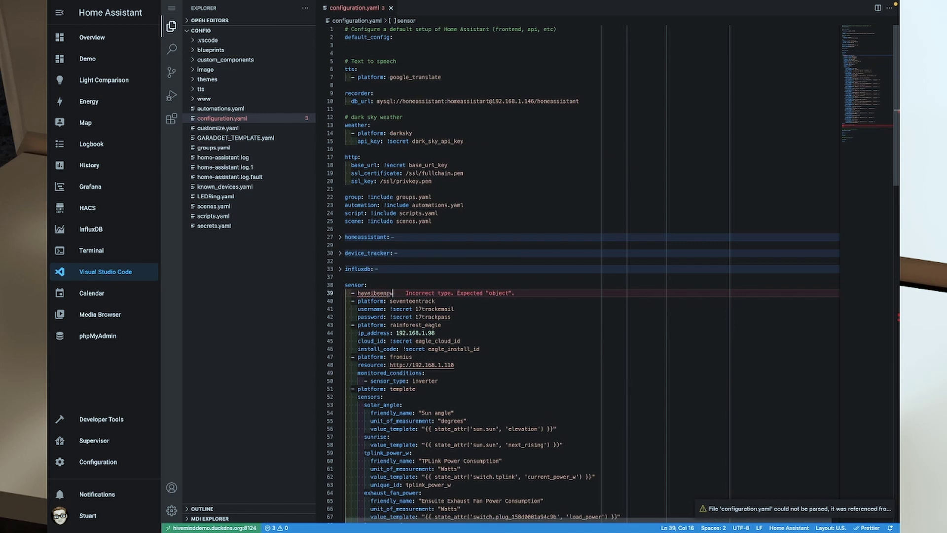
pyautogui.write('ned')
pyautogui.press('Return')
# Step: Add an email list of !secret hibpemail_1, hibpemail_2, hibpemail_3 and api_key: !secret hibpkey
pyautogui.hotkey('ctrl', 'space')
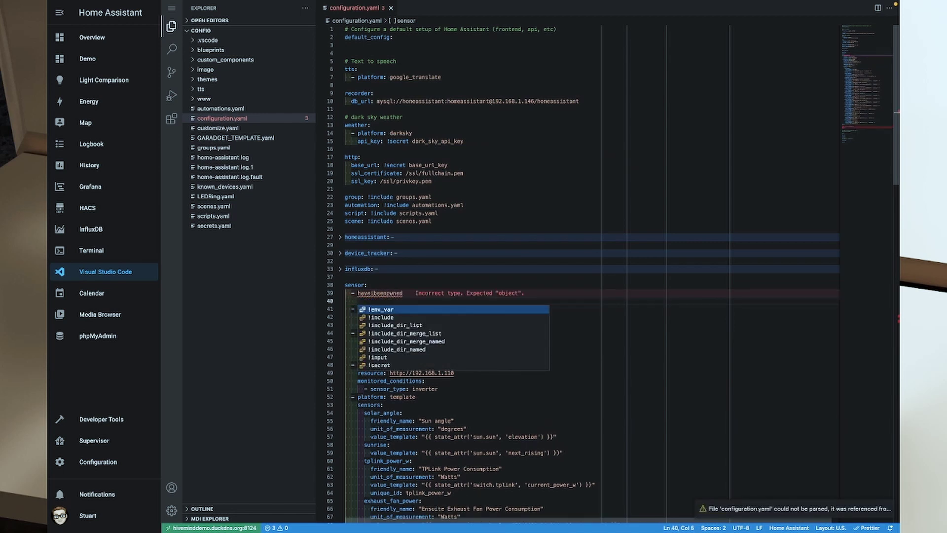
pyautogui.write('en')
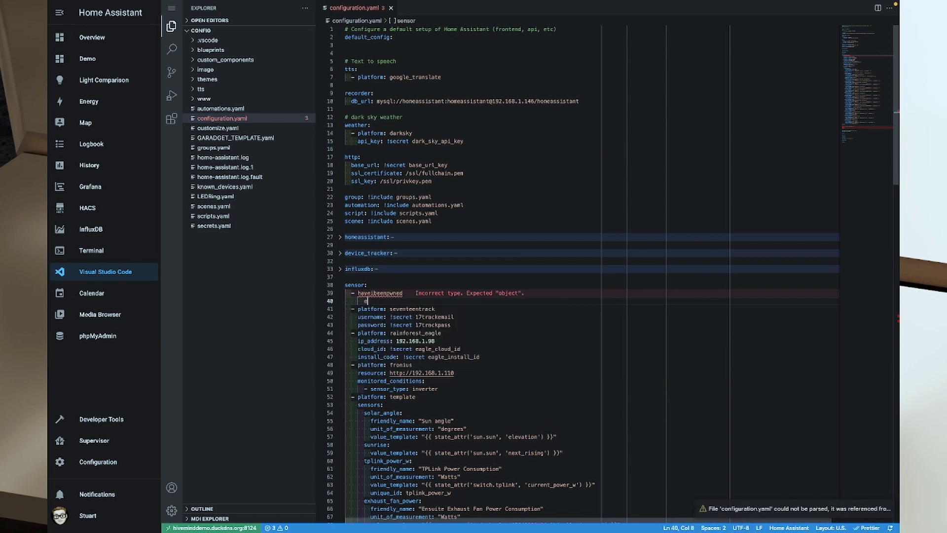
pyautogui.write('ail:')
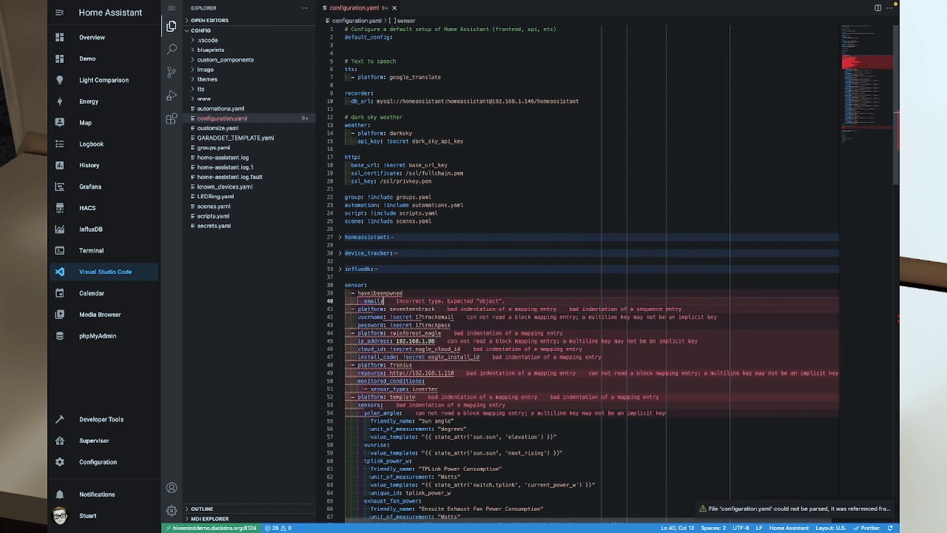
pyautogui.press('Return')
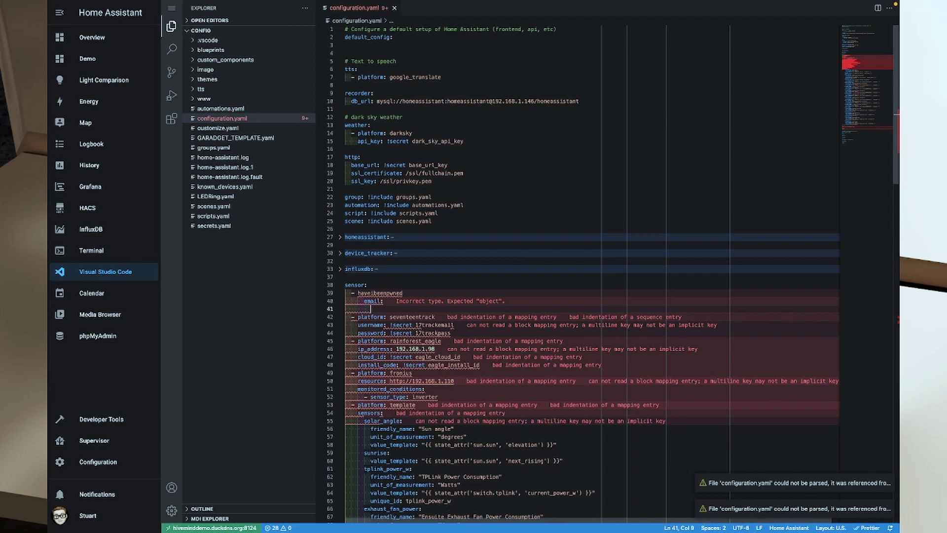
pyautogui.write('-')
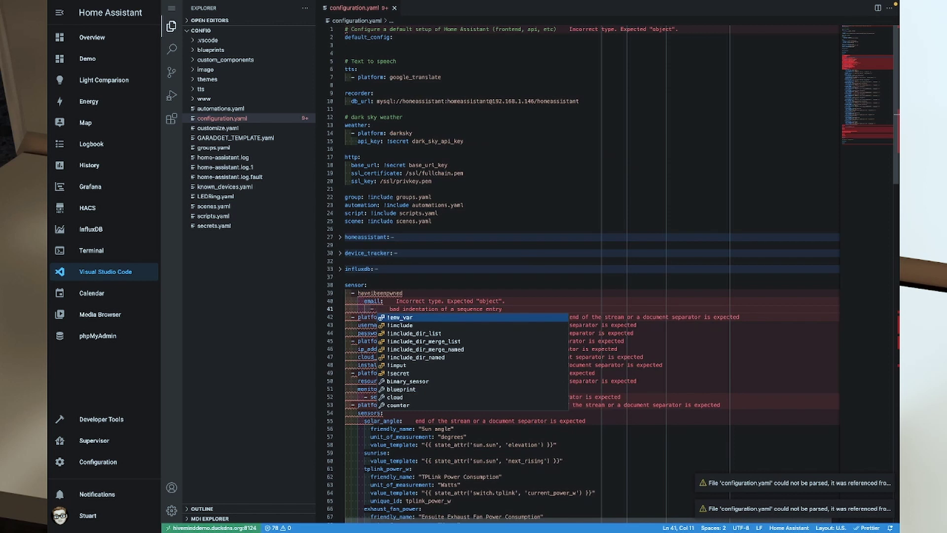
pyautogui.write('!')
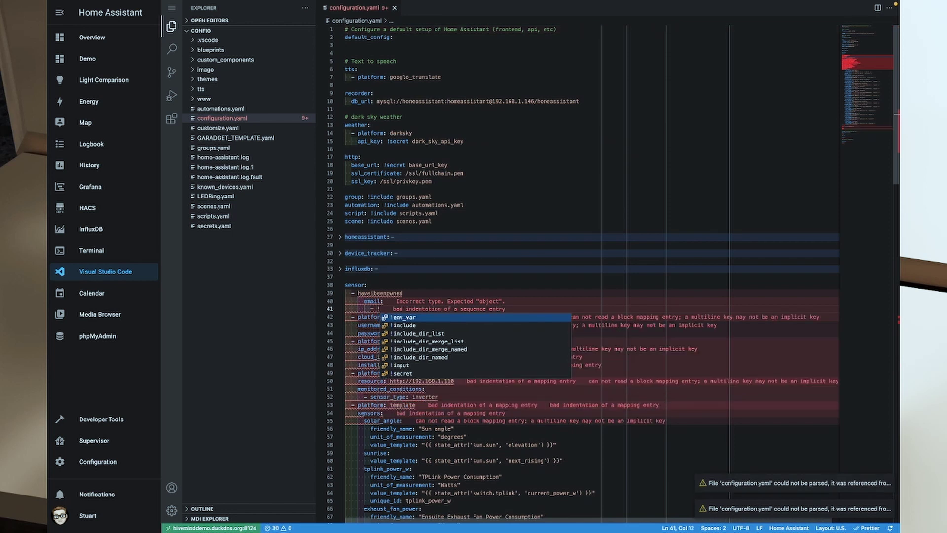
pyautogui.write('secret hib')
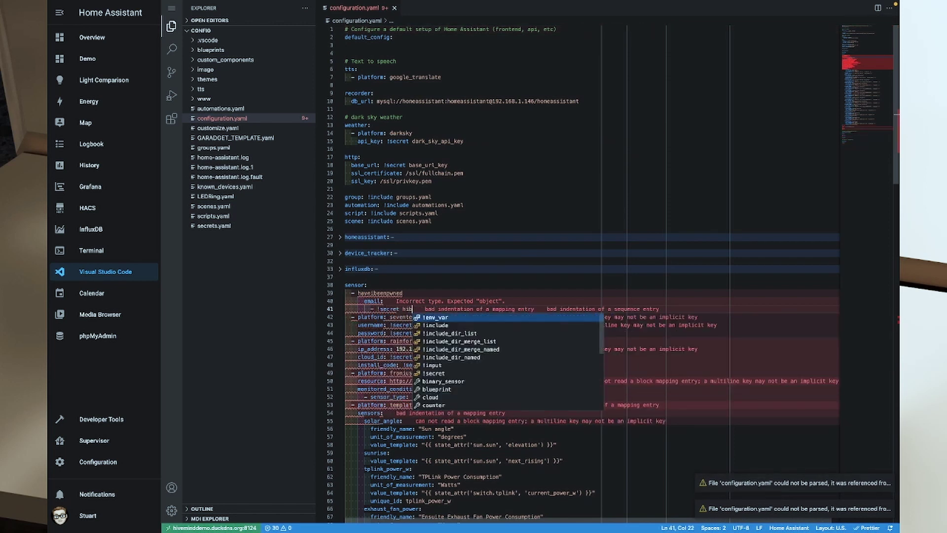
pyautogui.write('pemail_1')
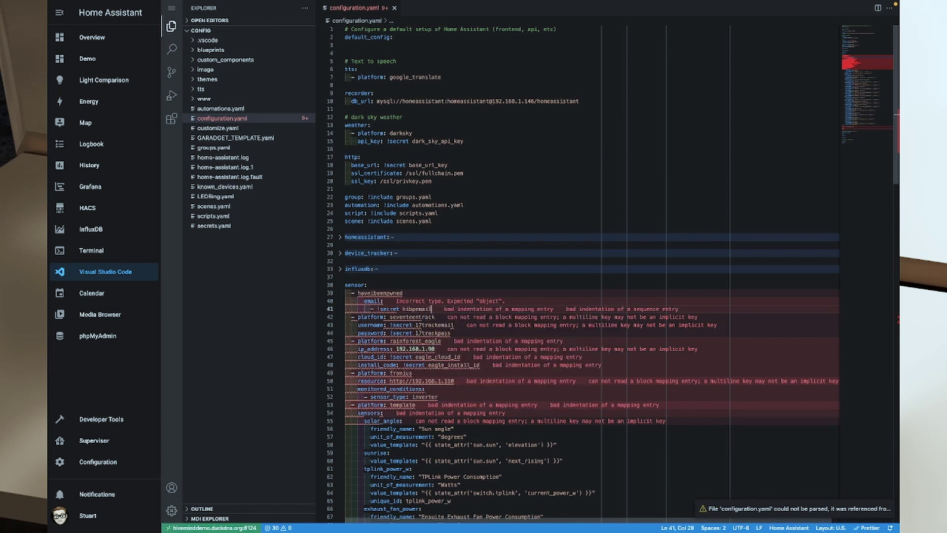
pyautogui.press('Return')
pyautogui.write('- !secret hibpemail_2')
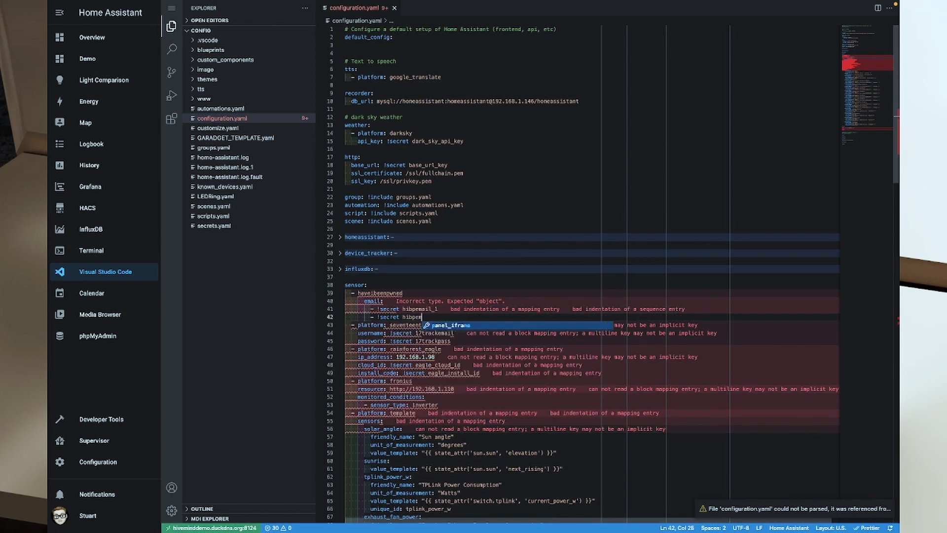
pyautogui.press('Return')
pyautogui.write('- !secret hibpemail_3')
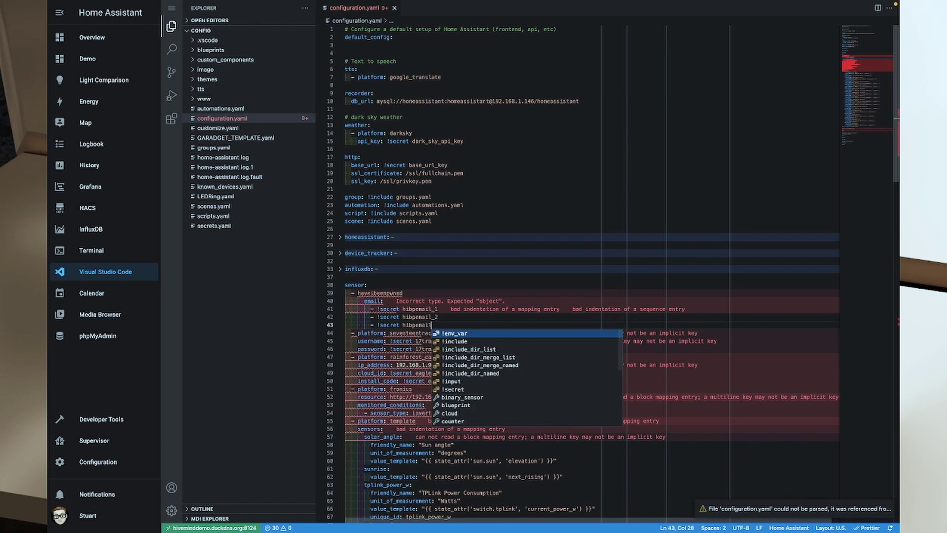
pyautogui.press('Return')
pyautogui.press('BackSpace')
pyautogui.write('api_')
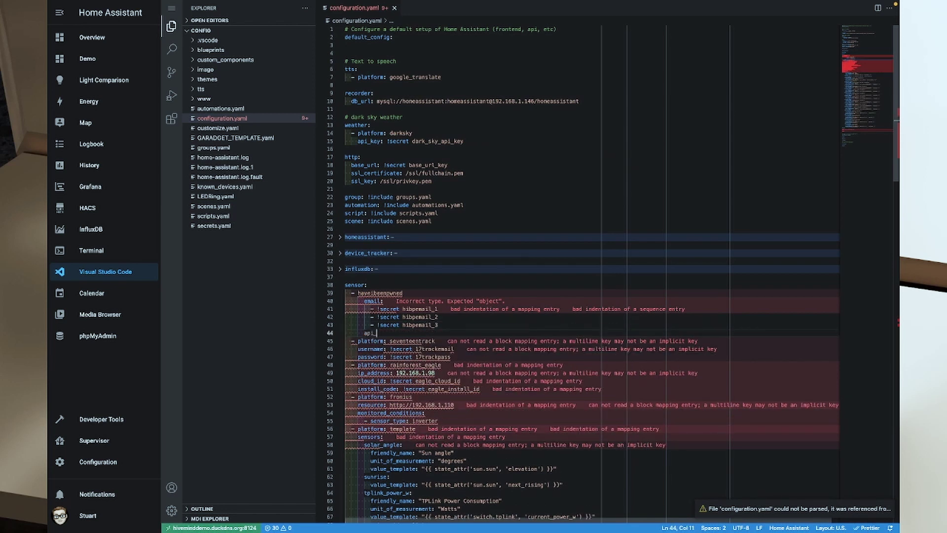
pyautogui.write('key: !')
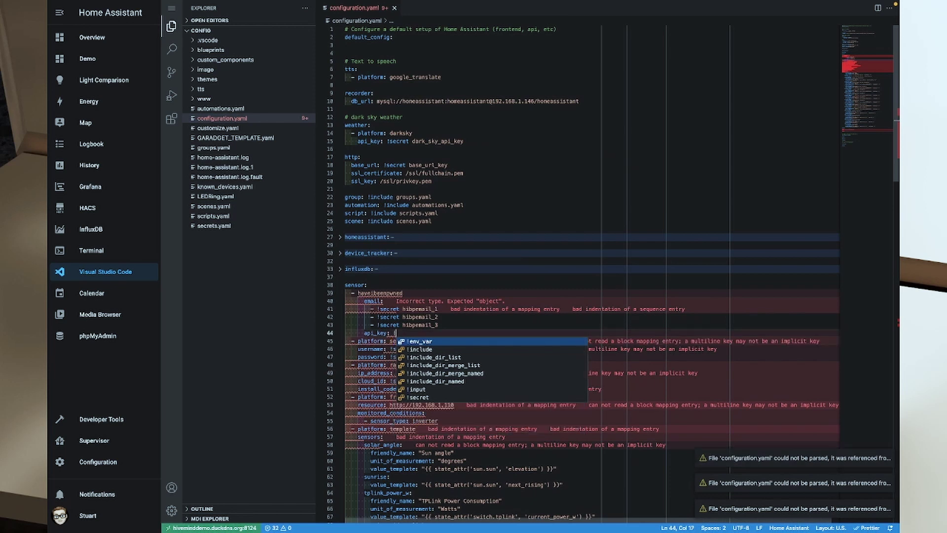
pyautogui.write('secret')
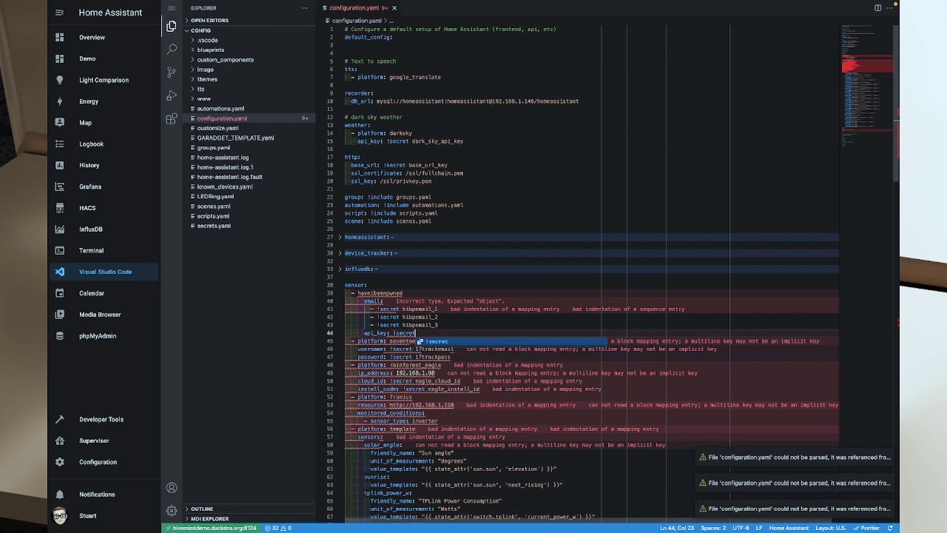
pyautogui.write(' hibpkey')
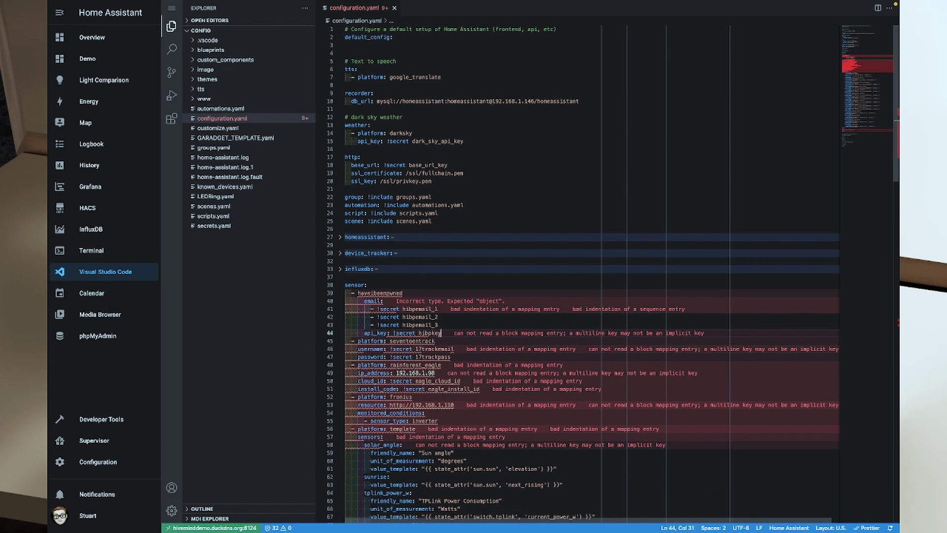
# Step: Add 'platform:' to the haveibeenpwned entry and outdent the email and api_key lines with Shift+Tab
pyautogui.click(360, 293)
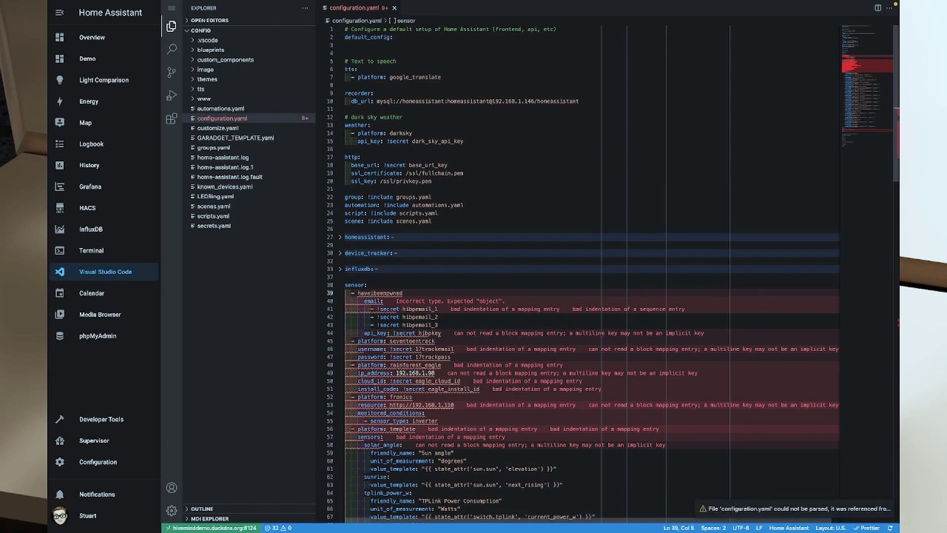
pyautogui.write('platform:')
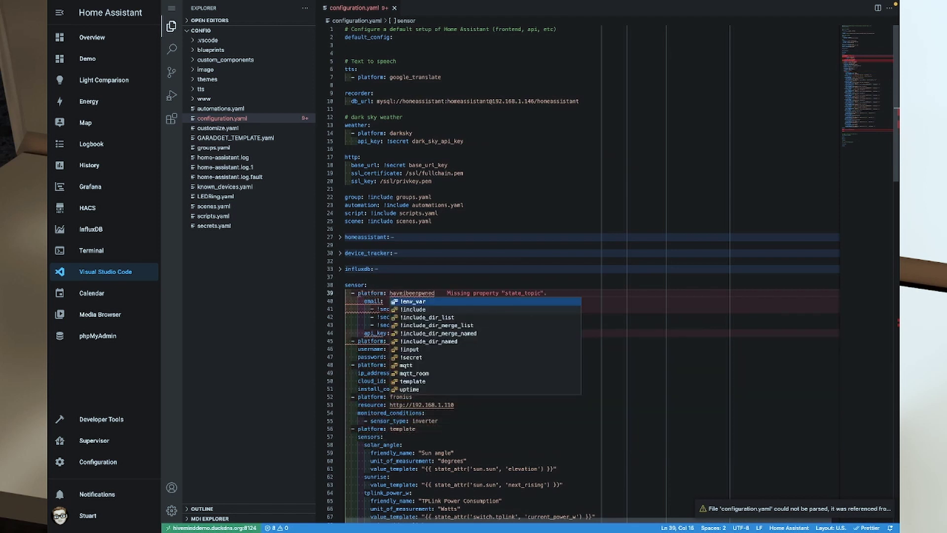
pyautogui.click(476, 268)
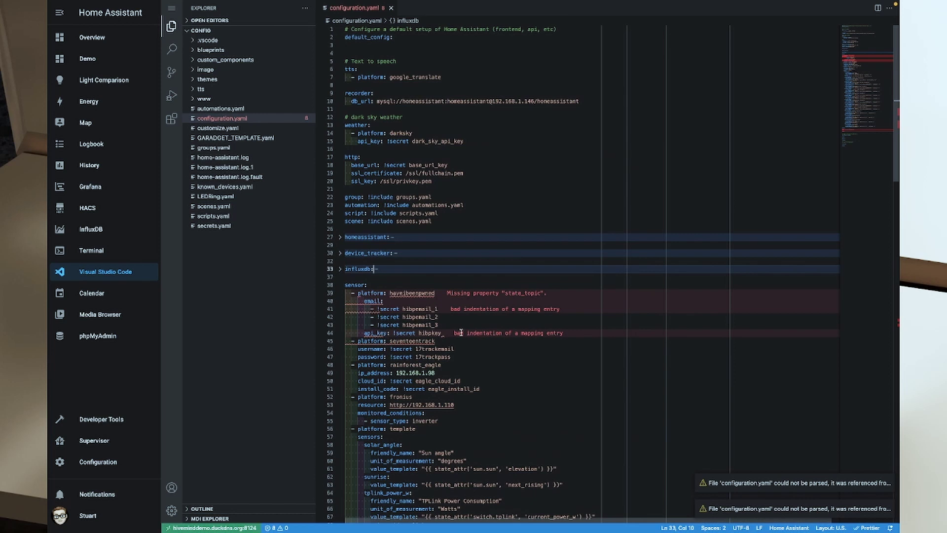
pyautogui.click(511, 332)
pyautogui.moveTo(512, 332); pyautogui.dragTo(320, 302)
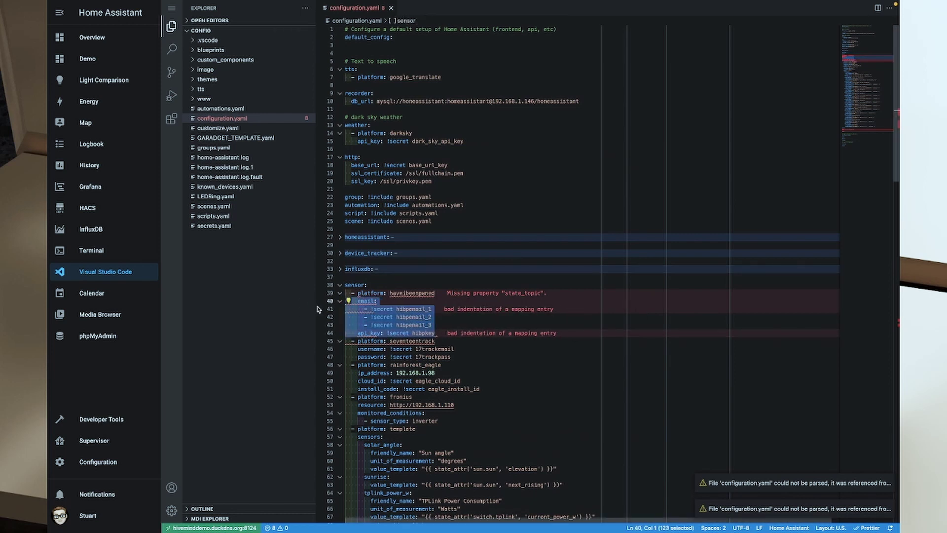
pyautogui.hotkey('shift', 'Tab')
pyautogui.click(434, 317)
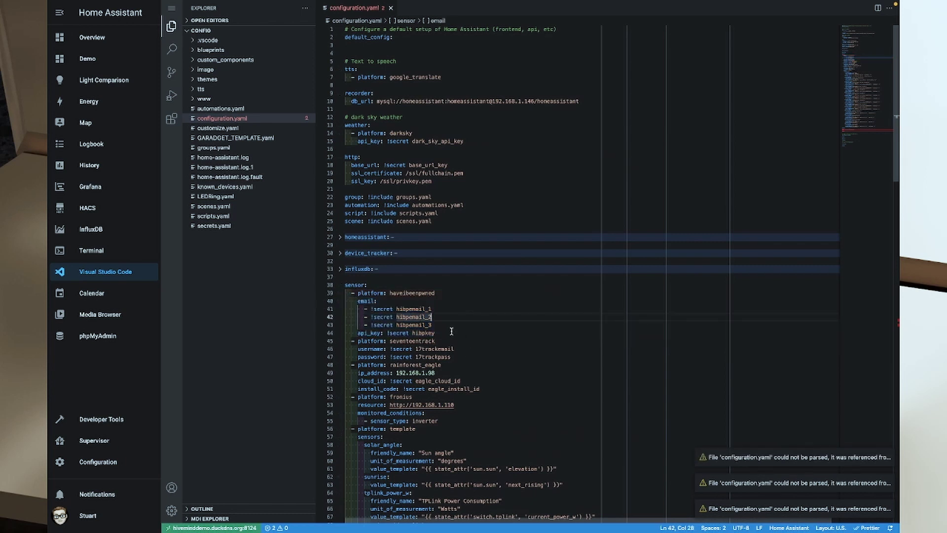
# Step: Review the sensor block, highlighting the hibpemail secrets and the hibpkey api_key reference
pyautogui.click(425, 333)
pyautogui.moveTo(425, 333); pyautogui.dragTo(348, 293)
pyautogui.click(435, 292)
pyautogui.moveTo(435, 333); pyautogui.dragTo(345, 293)
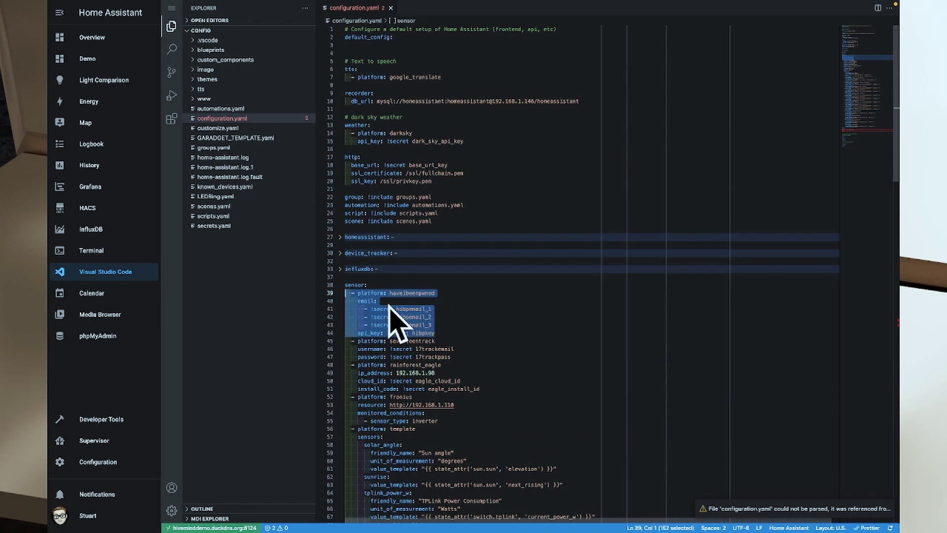
pyautogui.moveTo(432, 325); pyautogui.dragTo(351, 311)
pyautogui.click(468, 317)
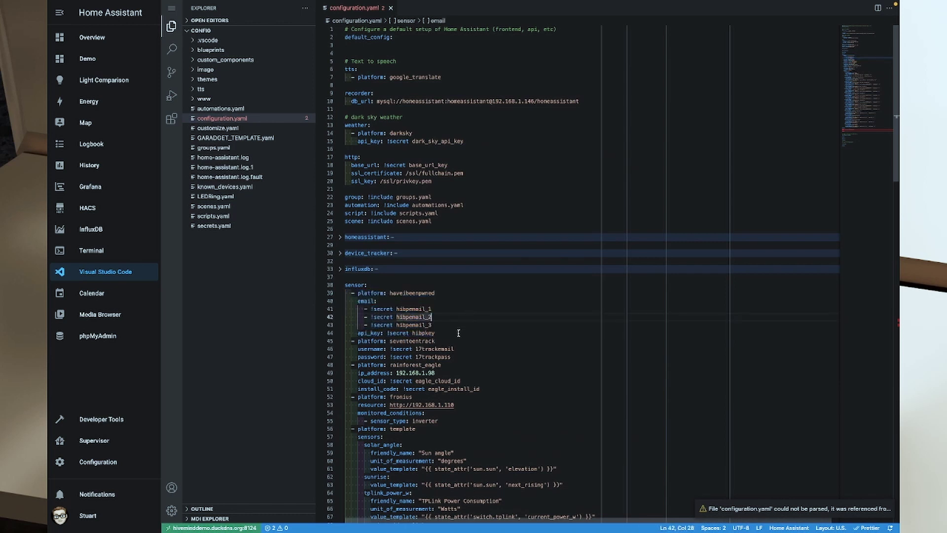
pyautogui.tripleClick(458, 334)
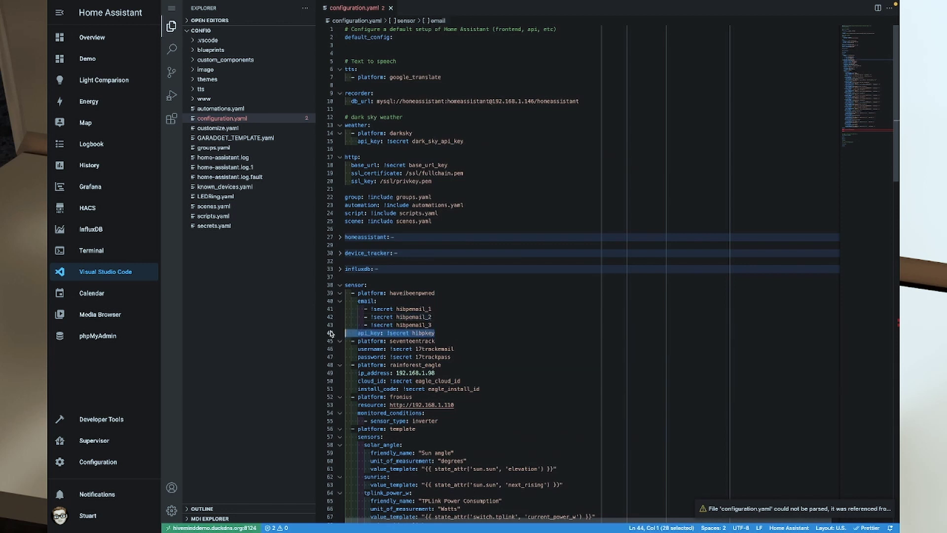
pyautogui.click(452, 336)
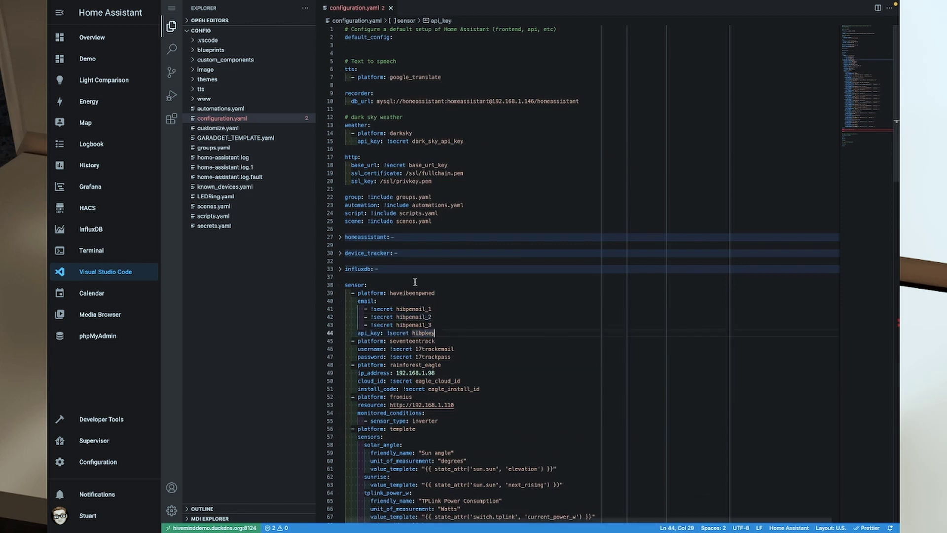
pyautogui.moveTo(432, 317); pyautogui.dragTo(380, 317)
pyautogui.moveTo(435, 333); pyautogui.dragTo(389, 331)
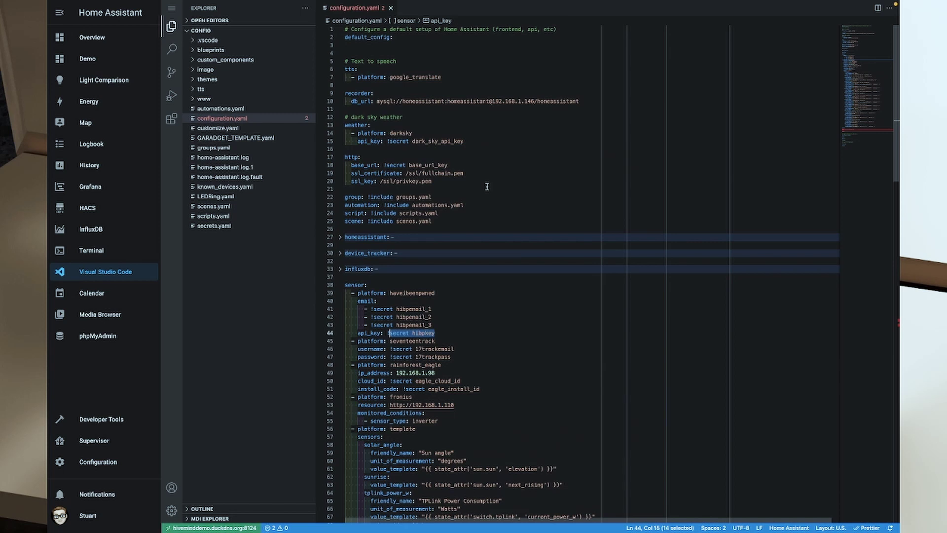
# Step: Run Check Configuration in Server Controls, then restart Home Assistant and confirm with OK
pyautogui.click(94, 463)
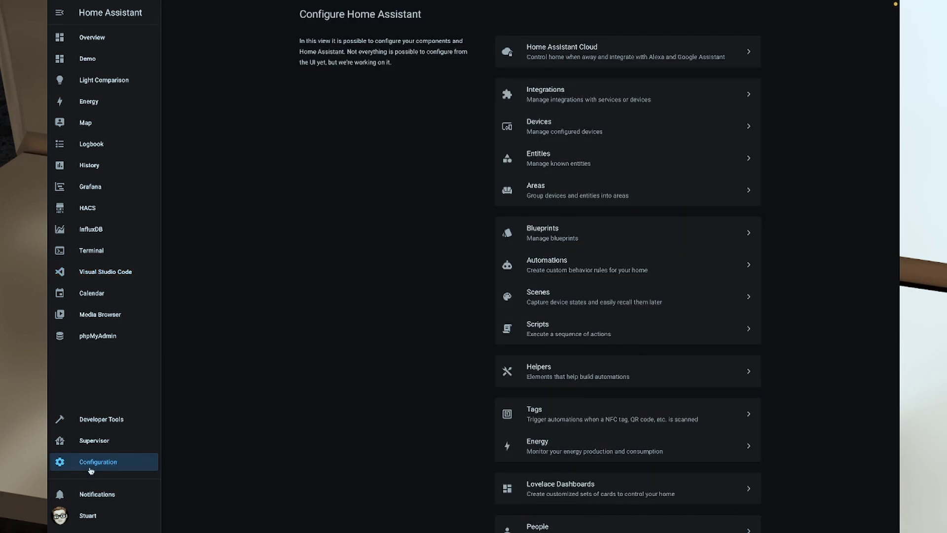
pyautogui.scroll(-5, 513, 318)
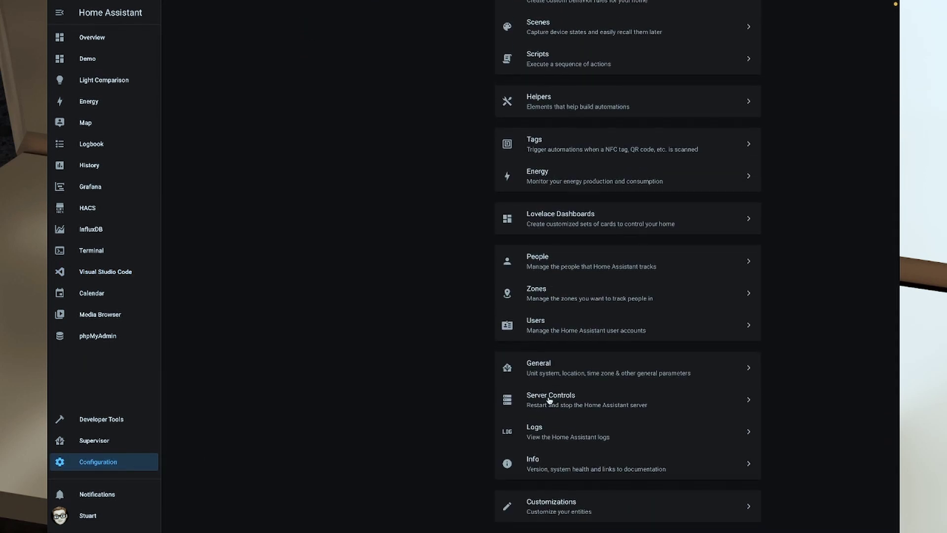
pyautogui.click(549, 397)
pyautogui.click(632, 148)
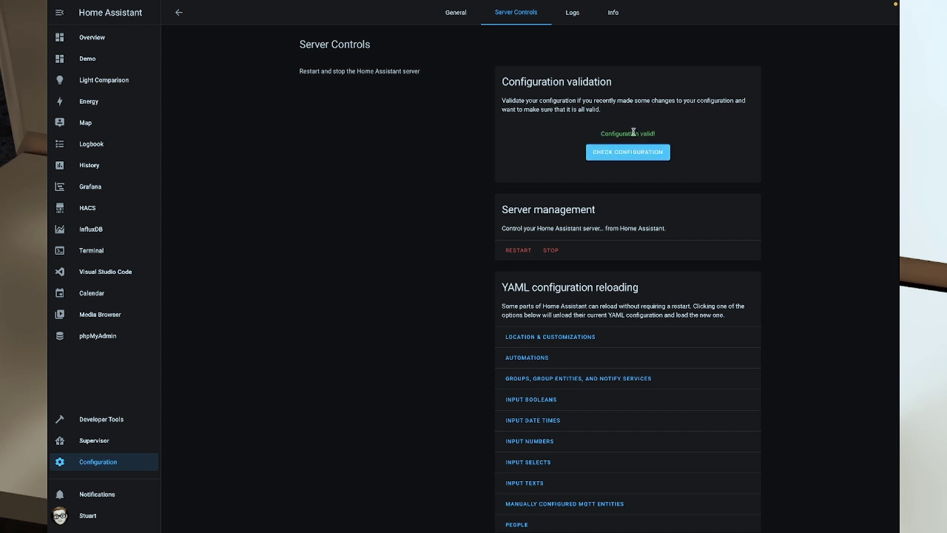
pyautogui.click(513, 252)
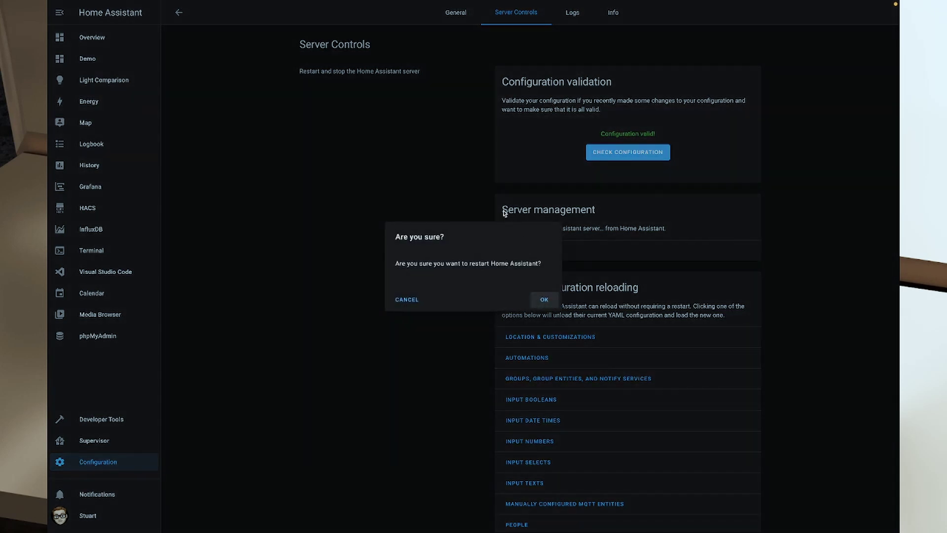
pyautogui.click(543, 299)
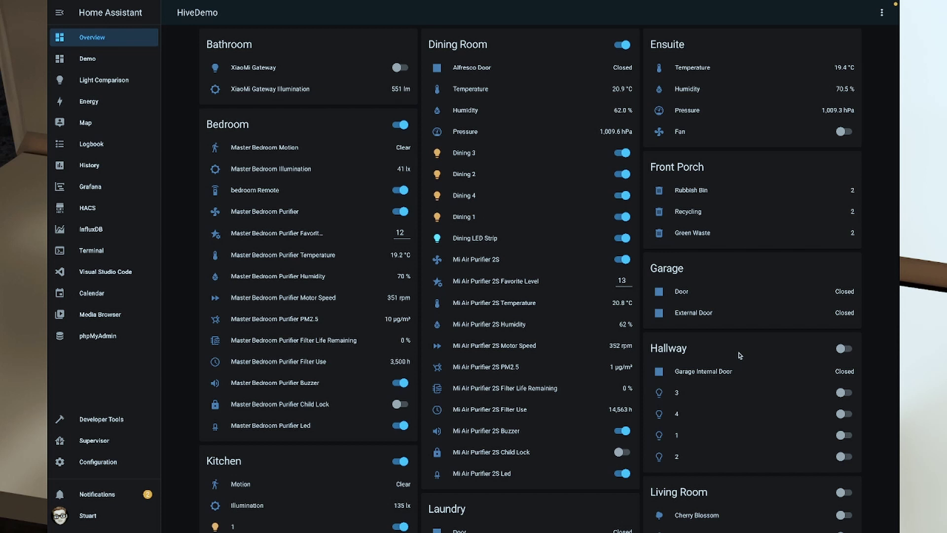
# Step: Scroll the Overview to the Sensor card showing Breaches counts of 6, 0 and 17
pyautogui.scroll(-15, 752, 341)
pyautogui.scroll(1, 750, 357)
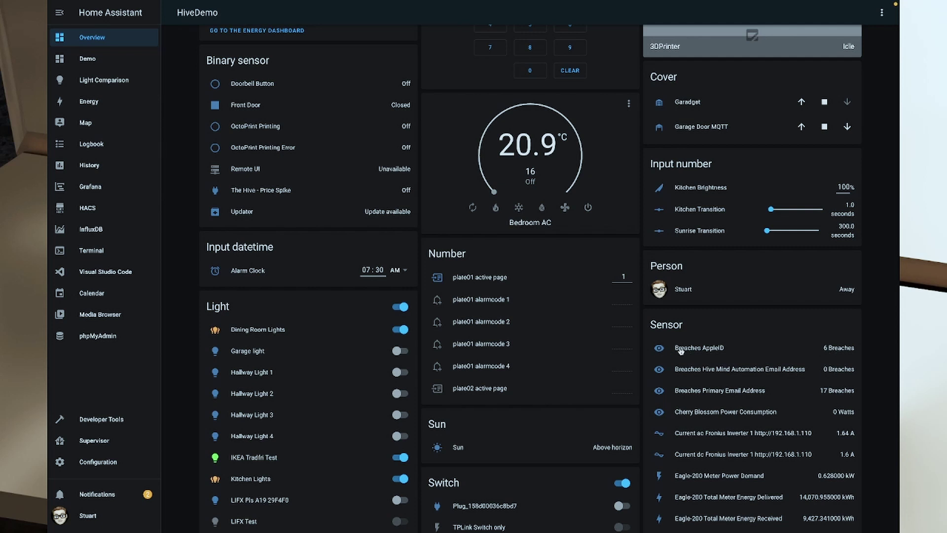
pyautogui.click(660, 349)
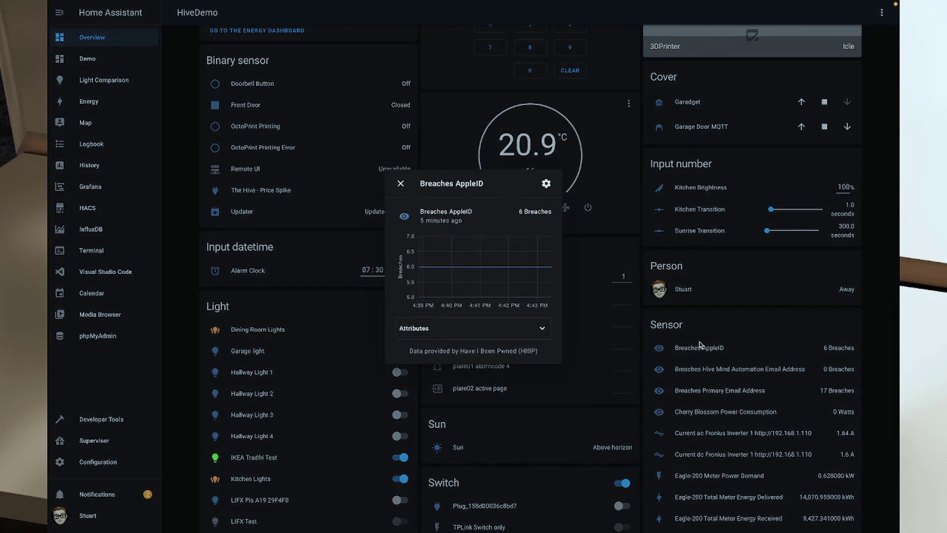
pyautogui.click(542, 329)
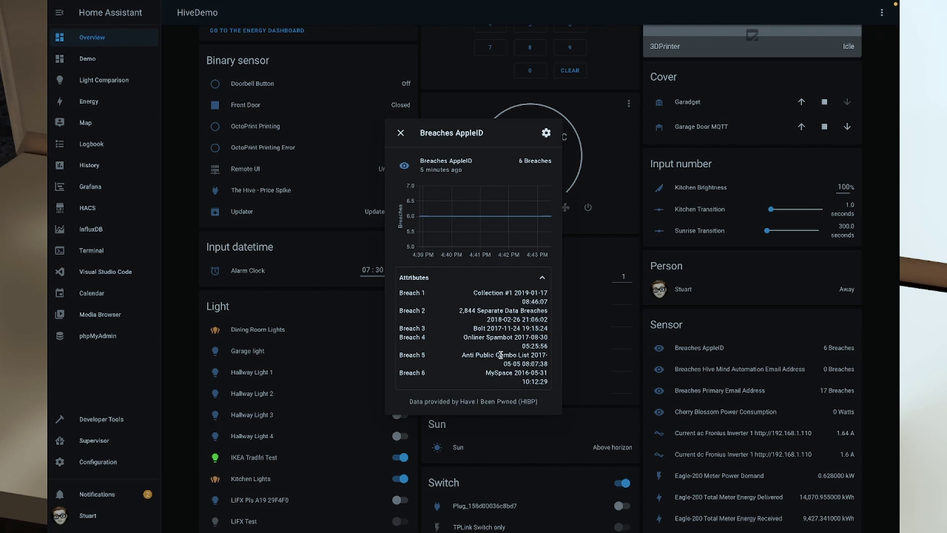
pyautogui.click(400, 135)
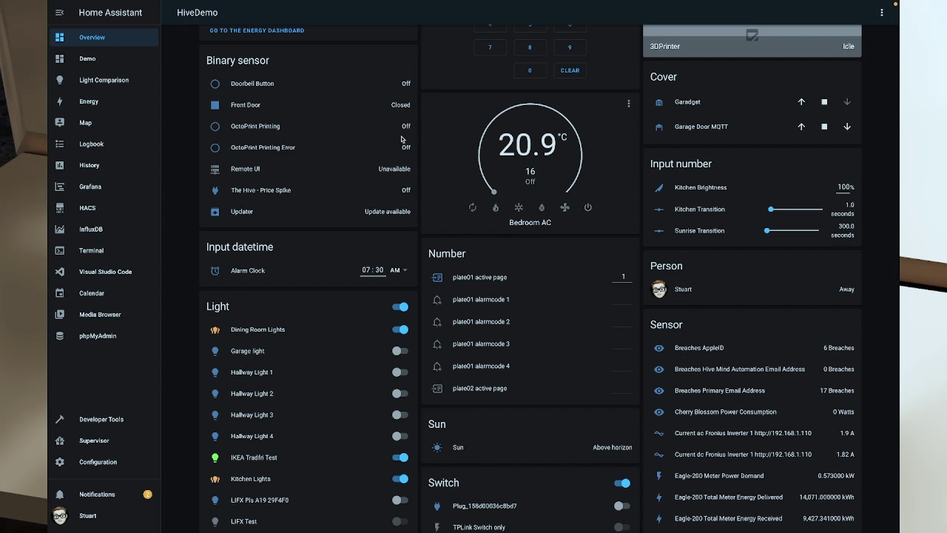
# Step: Create a new automation from Configuration > Automations, starting empty
pyautogui.click(116, 464)
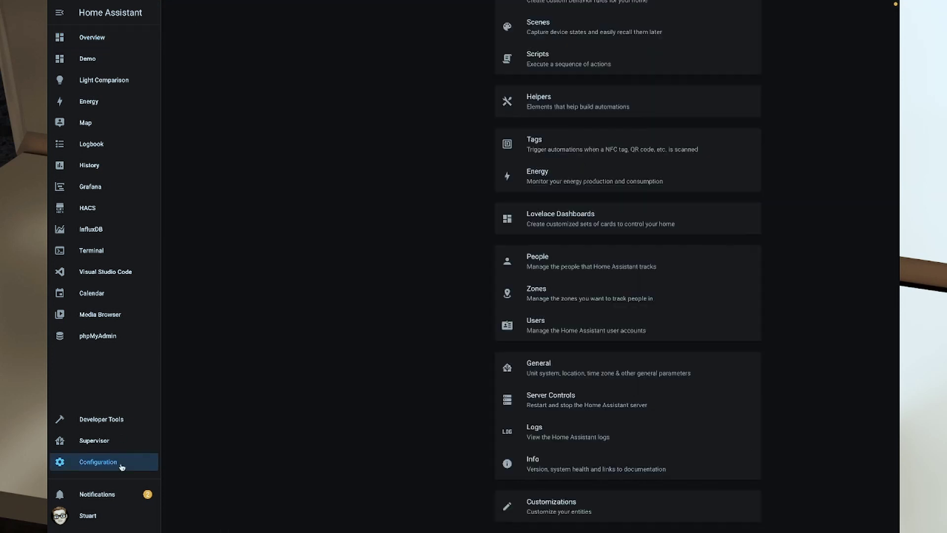
pyautogui.scroll(5, 606, 131)
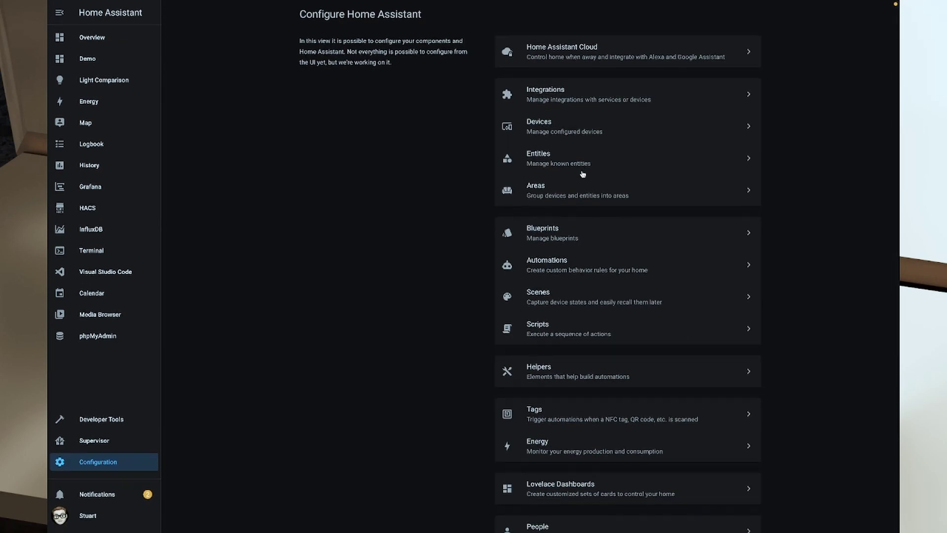
pyautogui.click(588, 264)
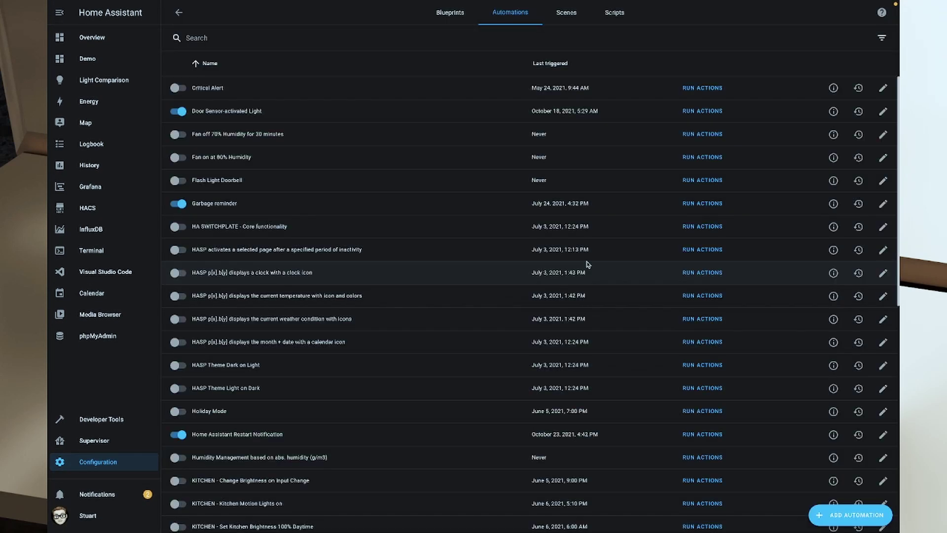
pyautogui.click(828, 518)
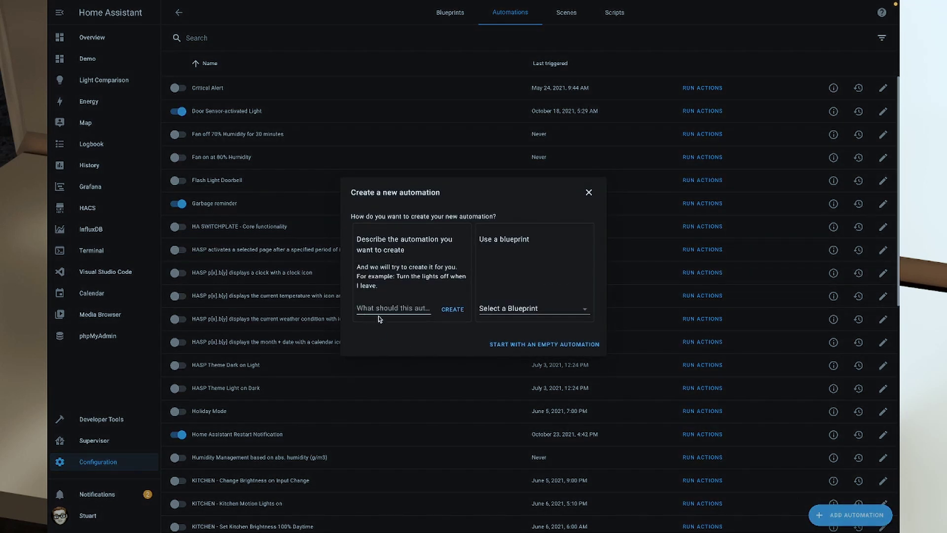
pyautogui.click(529, 345)
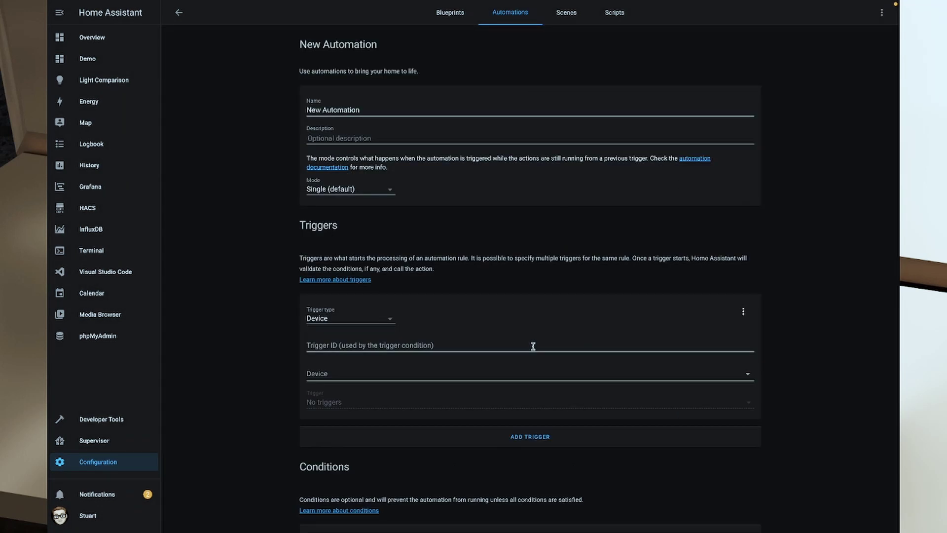
# Step: Rename the automation to 'ALERT - Have I Been Pwned'
pyautogui.moveTo(380, 109); pyautogui.dragTo(289, 108)
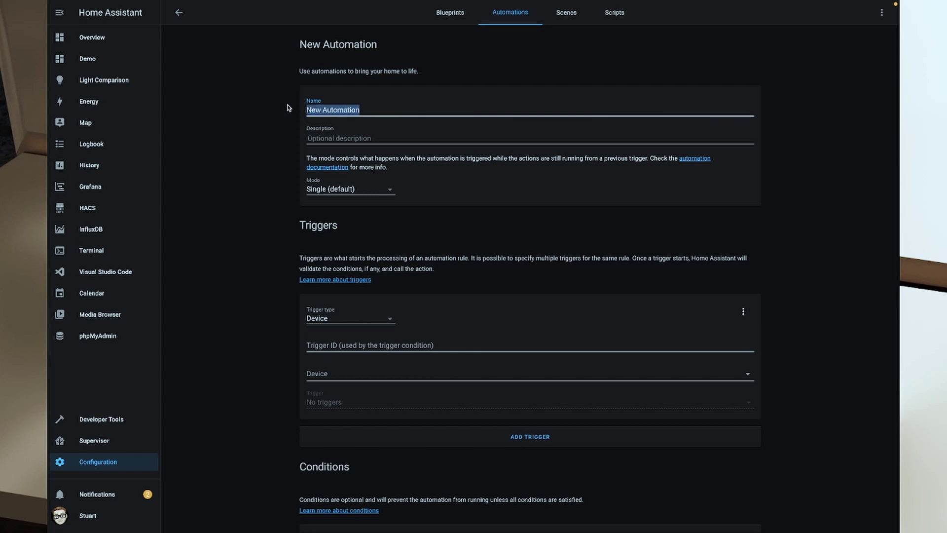
pyautogui.write('ALEE')
pyautogui.press('BackSpace')
pyautogui.write('RT - Have I Been P')
pyautogui.press('BackSpace')
pyautogui.write('Been Pwned')
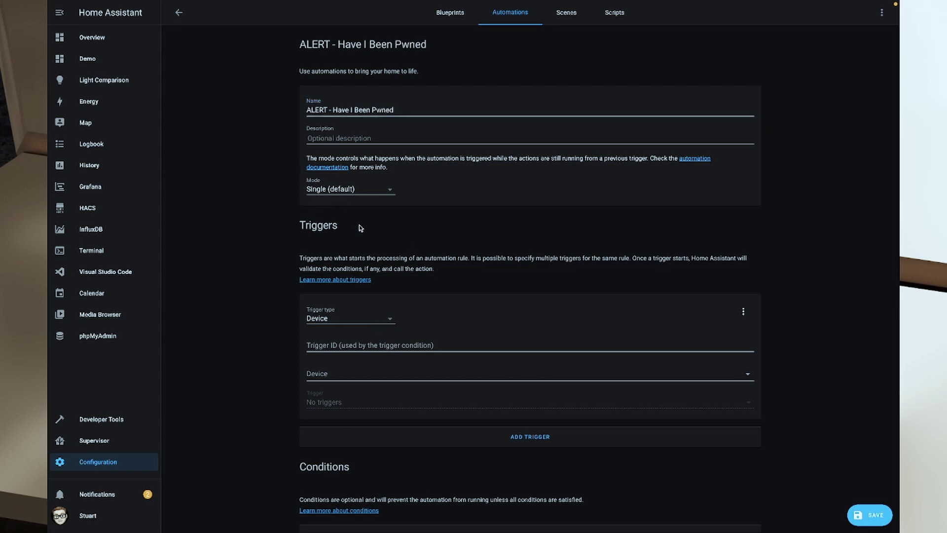
# Step: Add a State trigger watching the entity found by searching 'kitchen'
pyautogui.click(384, 321)
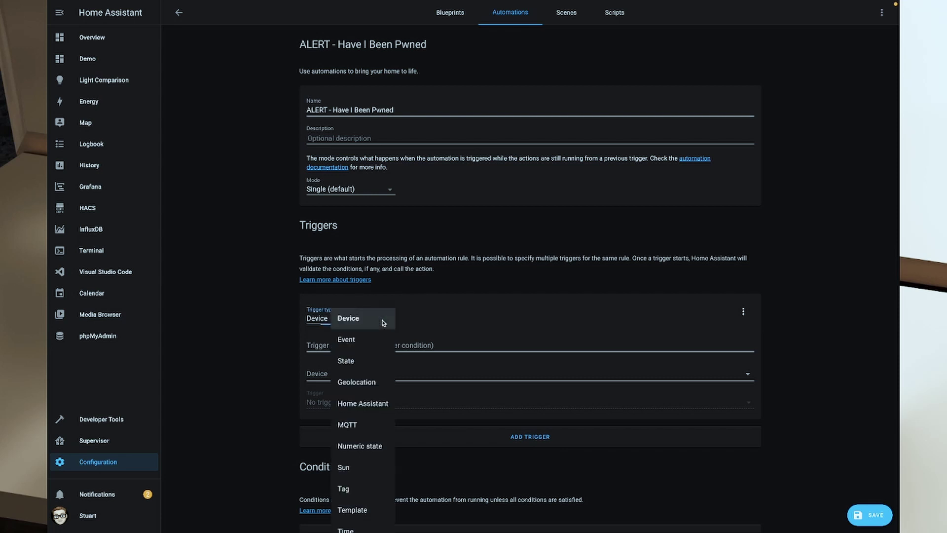
pyautogui.click(345, 364)
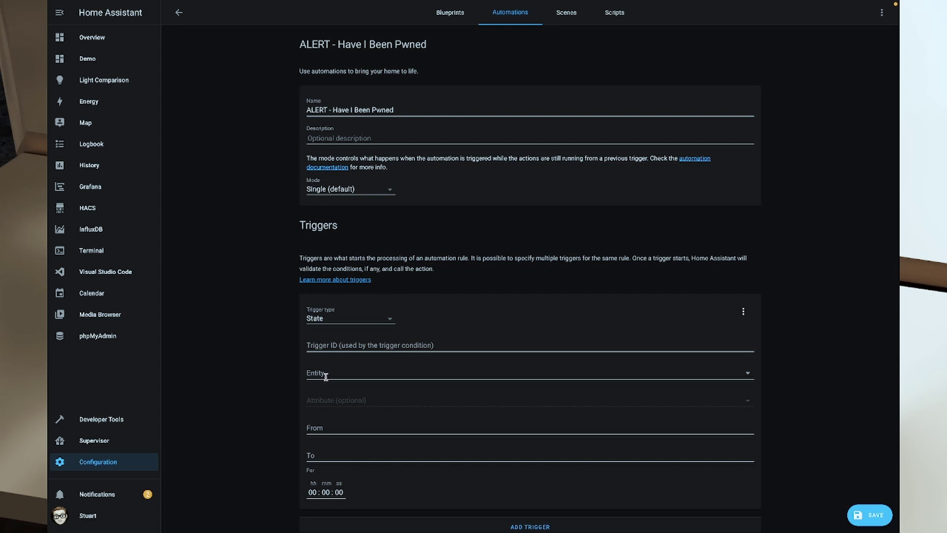
pyautogui.click(343, 380)
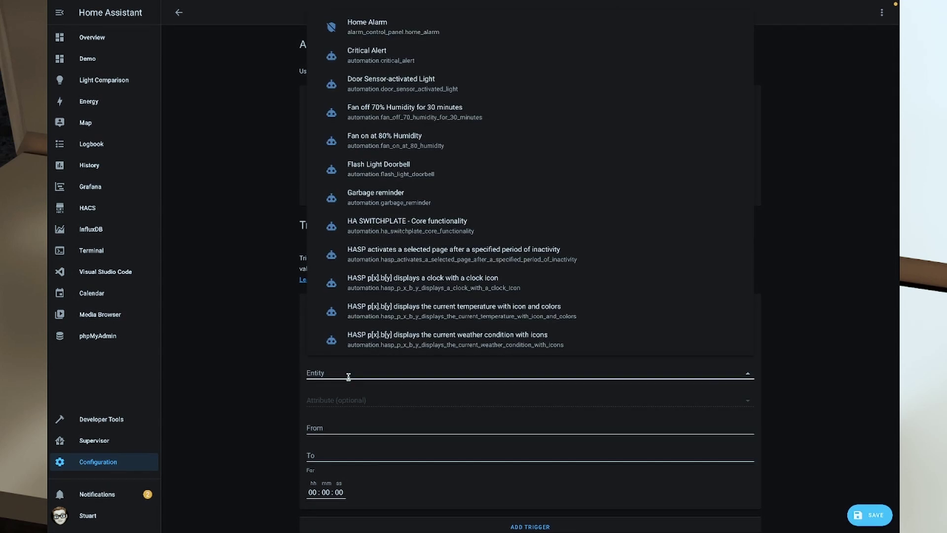
pyautogui.write('kitchen')
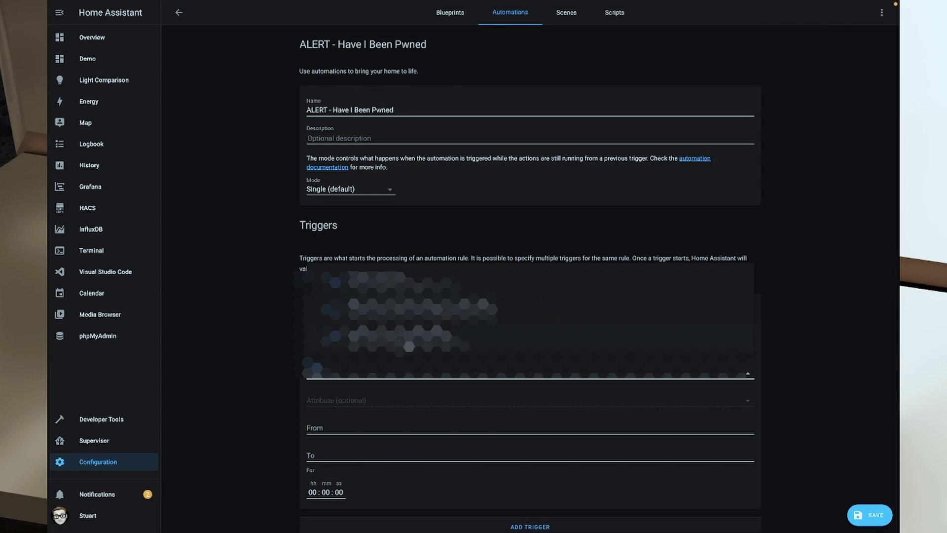
pyautogui.click(402, 341)
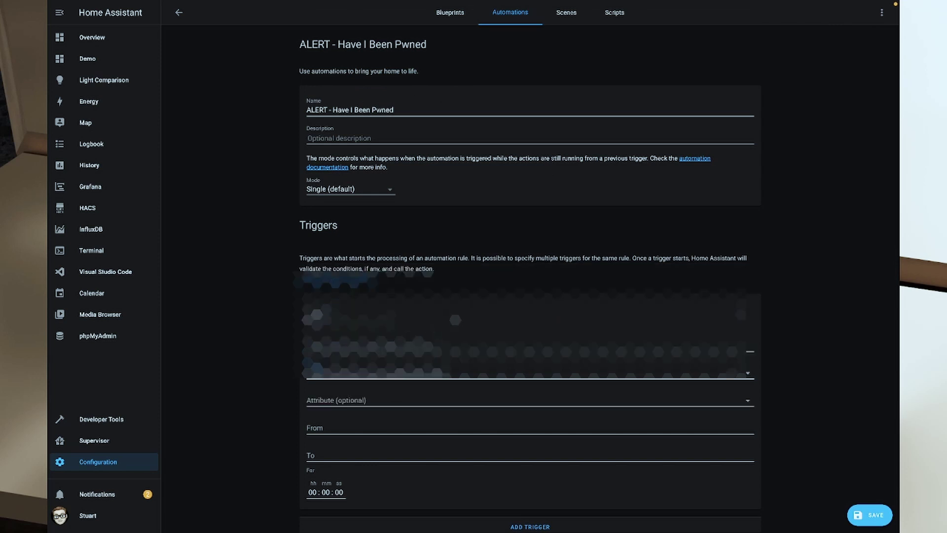
pyautogui.scroll(-4, 554, 332)
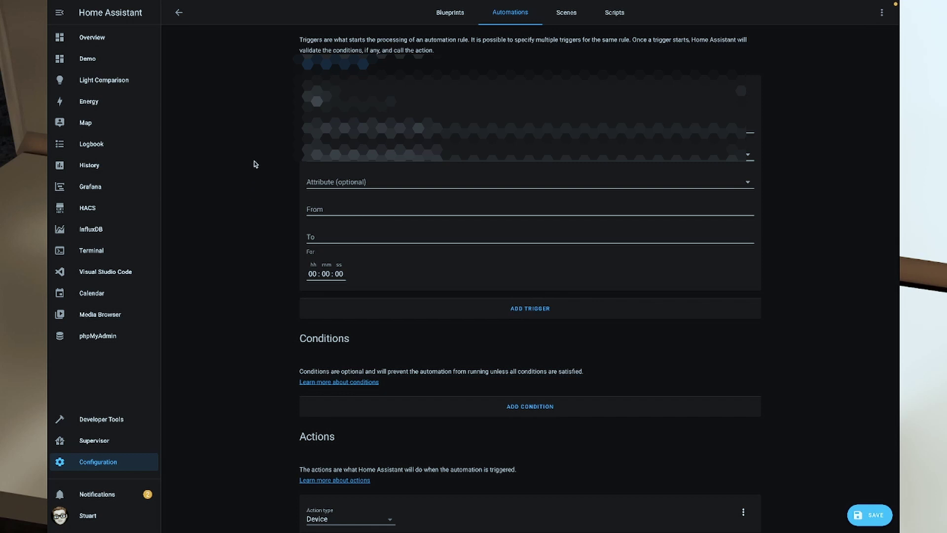
# Step: Set the action to Call service with 'Notifications: Send a notification with notify'
pyautogui.scroll(-2, 274, 208)
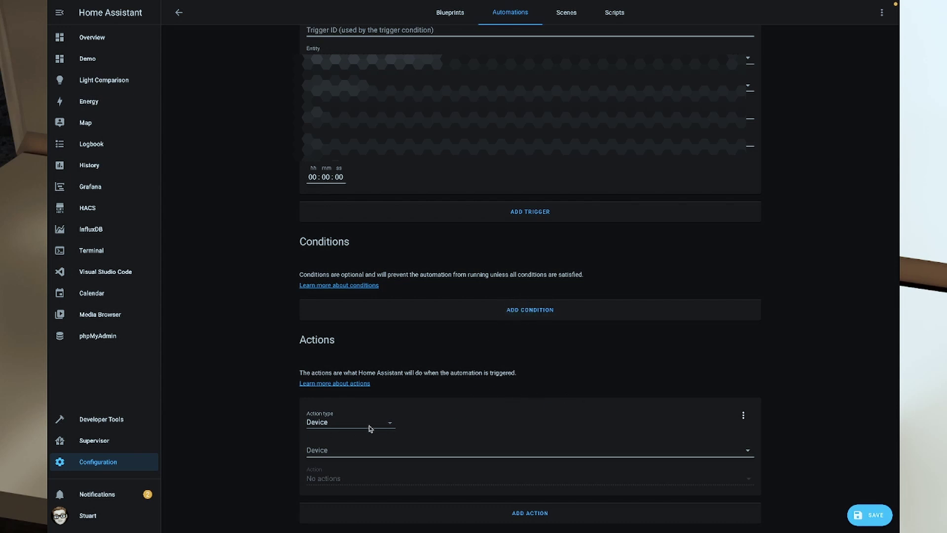
pyautogui.click(390, 425)
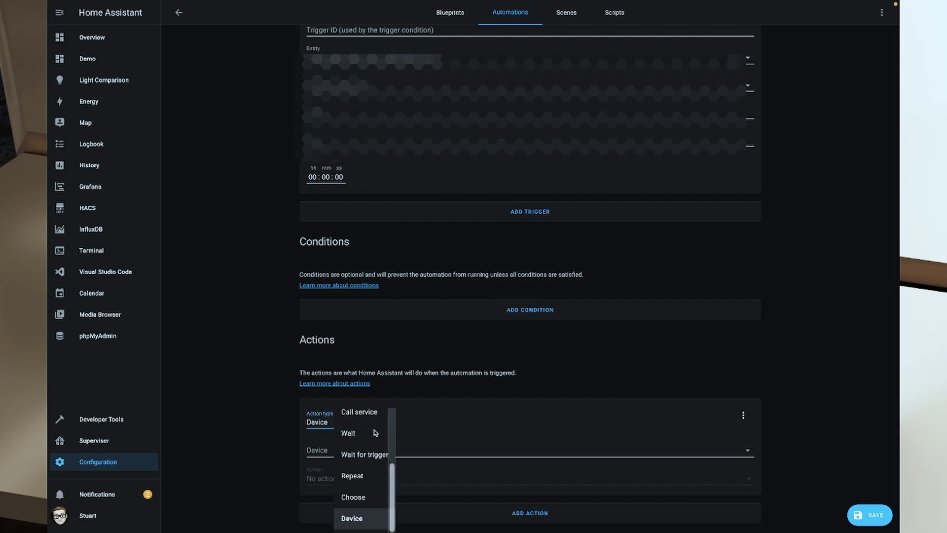
pyautogui.click(364, 412)
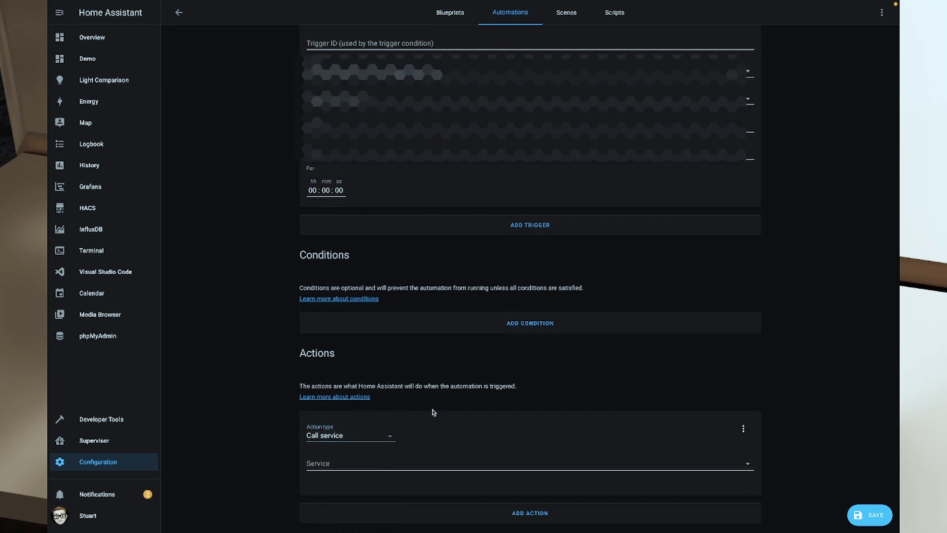
pyautogui.click(663, 467)
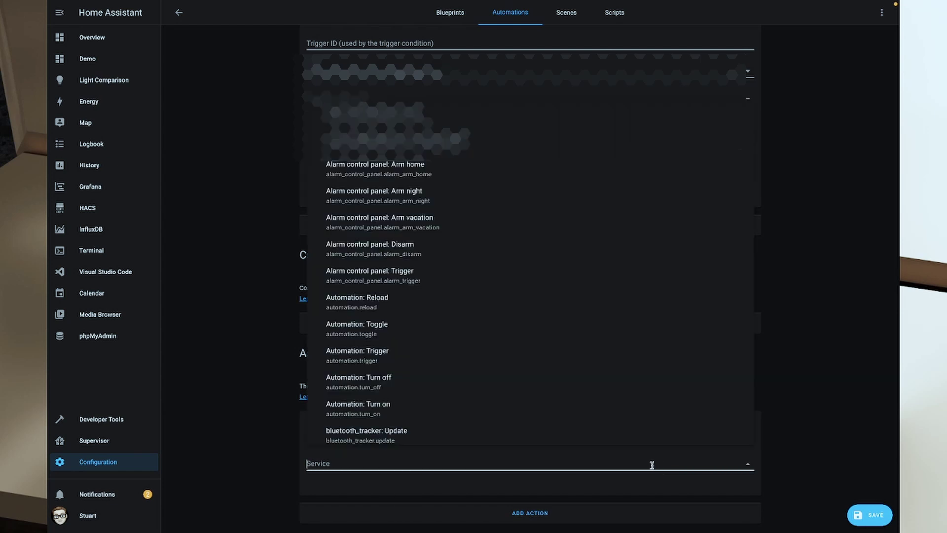
pyautogui.write('notify')
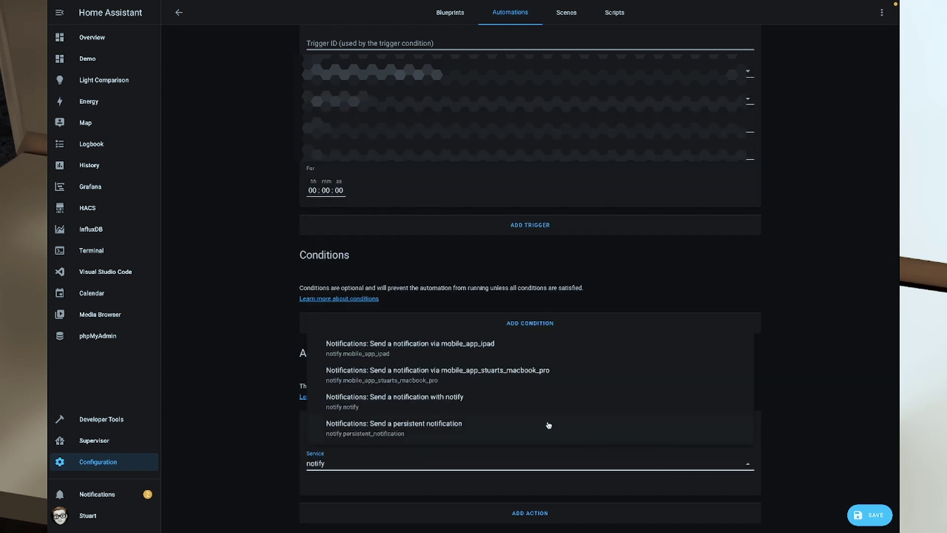
pyautogui.click(434, 396)
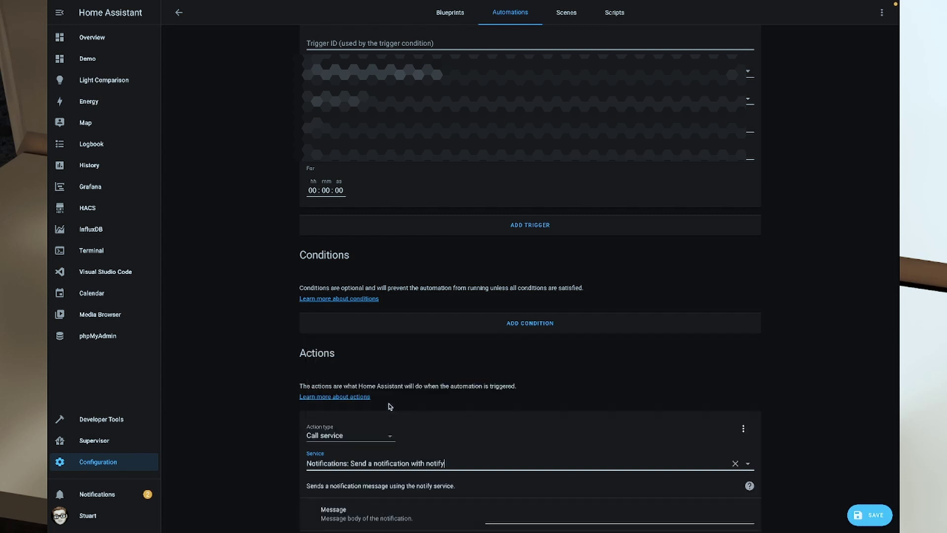
pyautogui.scroll(-1, 498, 397)
pyautogui.scroll(-2, 499, 395)
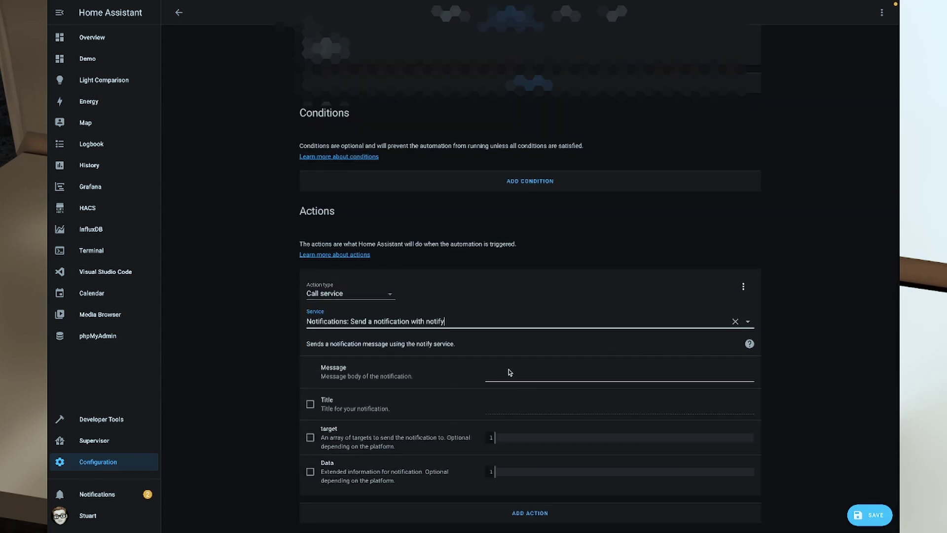
# Step: Enable and set title 'CRITICAL ALERT', with a message saying Have I Been Pwned reports you've been pwned
pyautogui.click(518, 374)
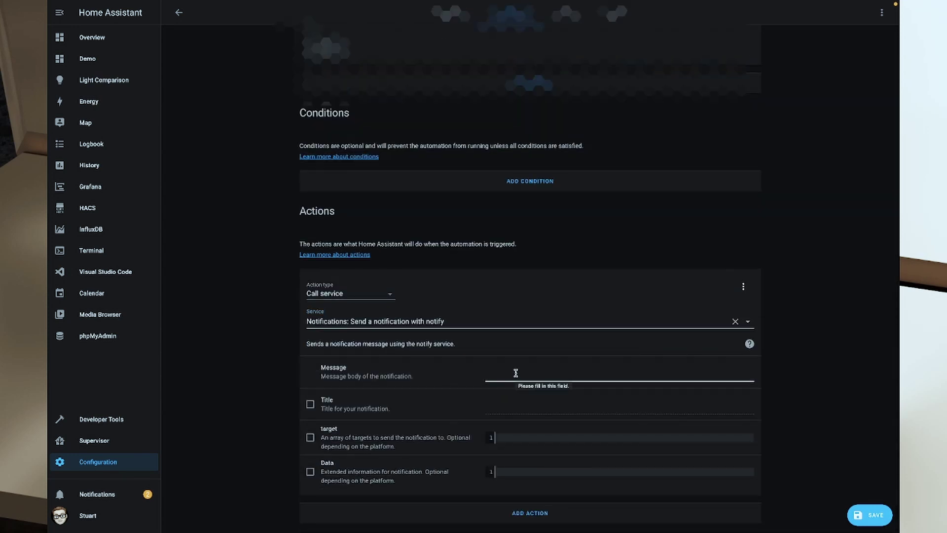
pyautogui.click(310, 404)
pyautogui.click(512, 403)
pyautogui.write('CRITICA')
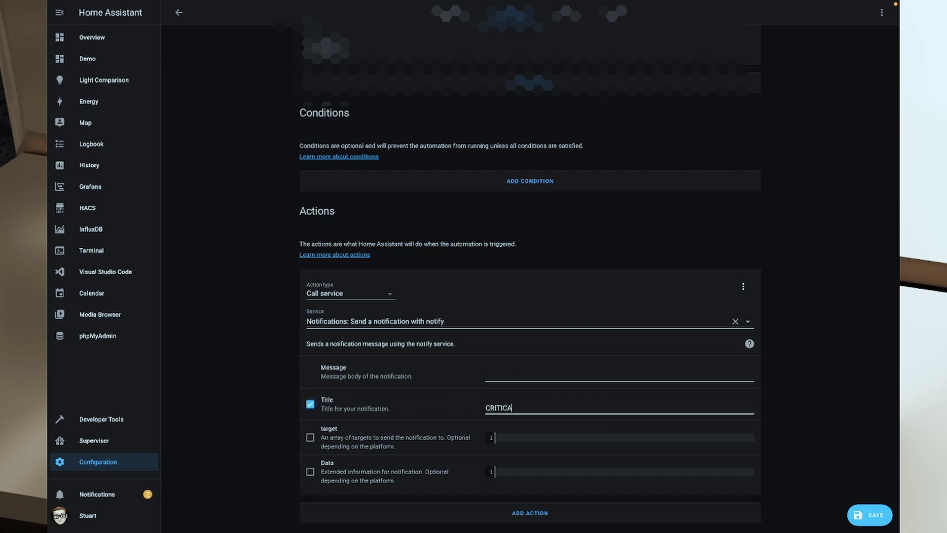
pyautogui.write('L ALERT')
pyautogui.click(498, 377)
pyautogui.write('HavelBeenPwne')
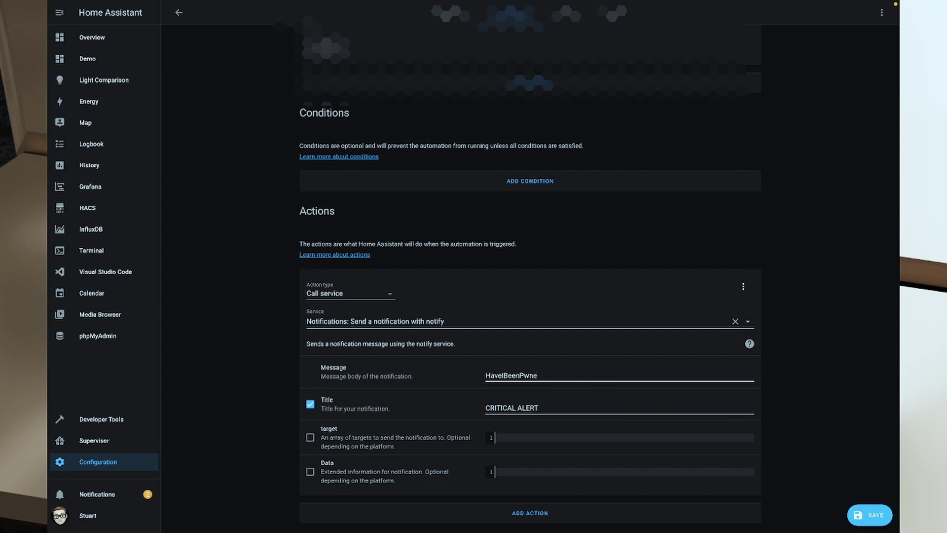
pyautogui.write('d reports that you have, indeed, been pwned. Check the')
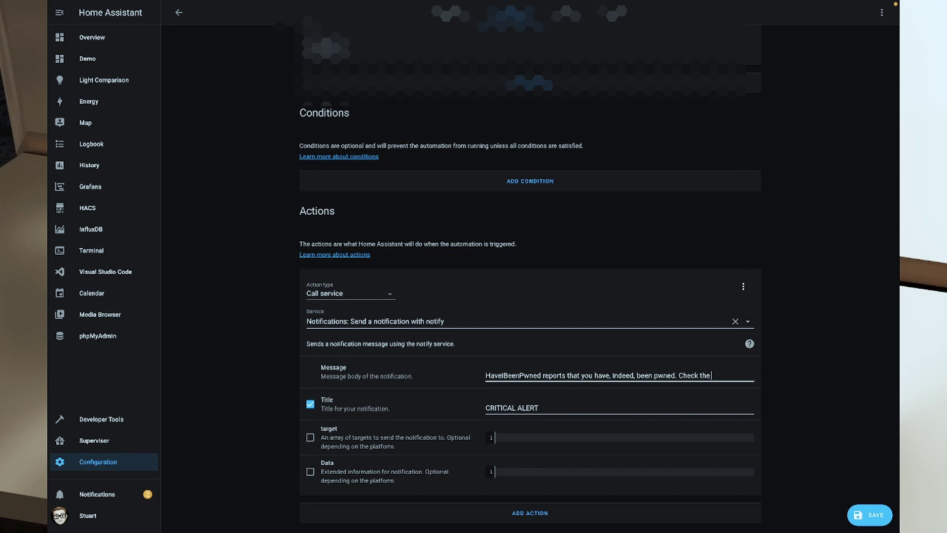
pyautogui.write(' Data imme')
pyautogui.write('diately')
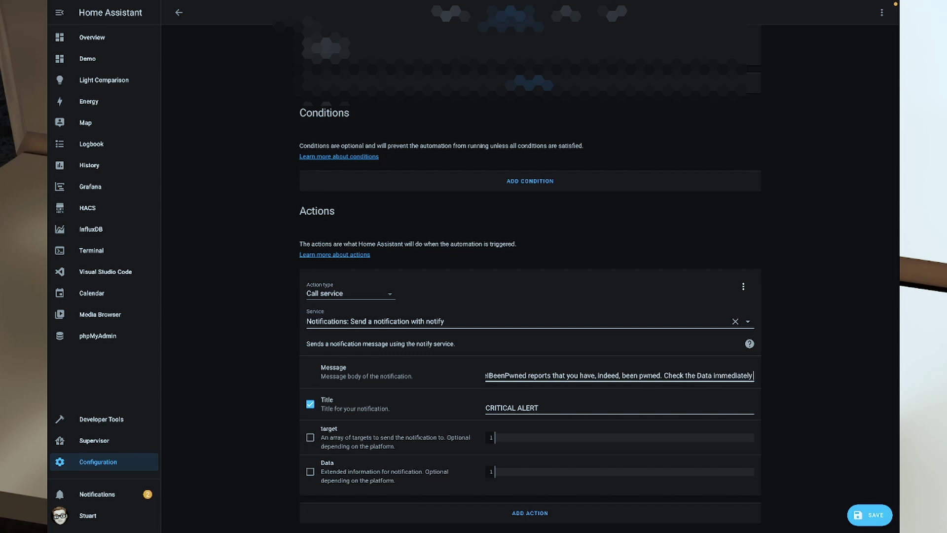
pyautogui.write(' and take')
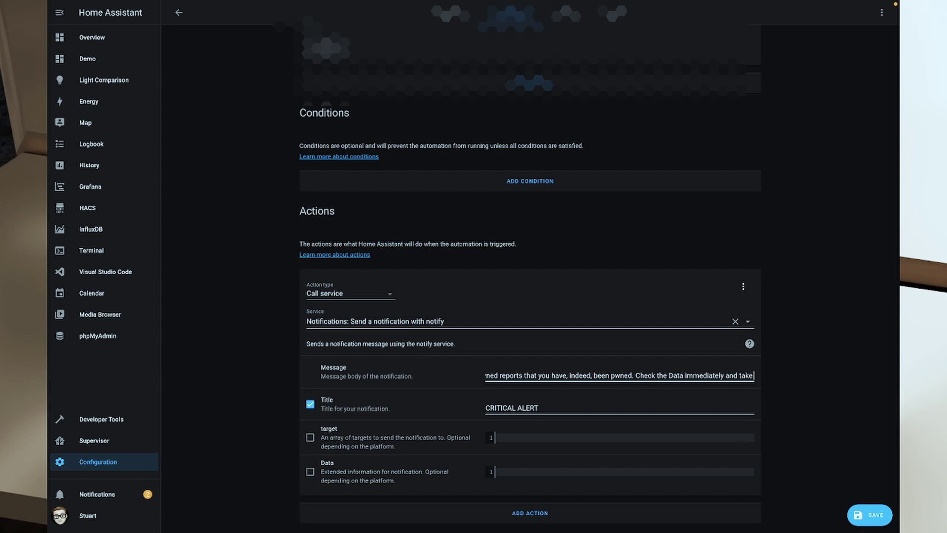
pyautogui.write(' appropriate')
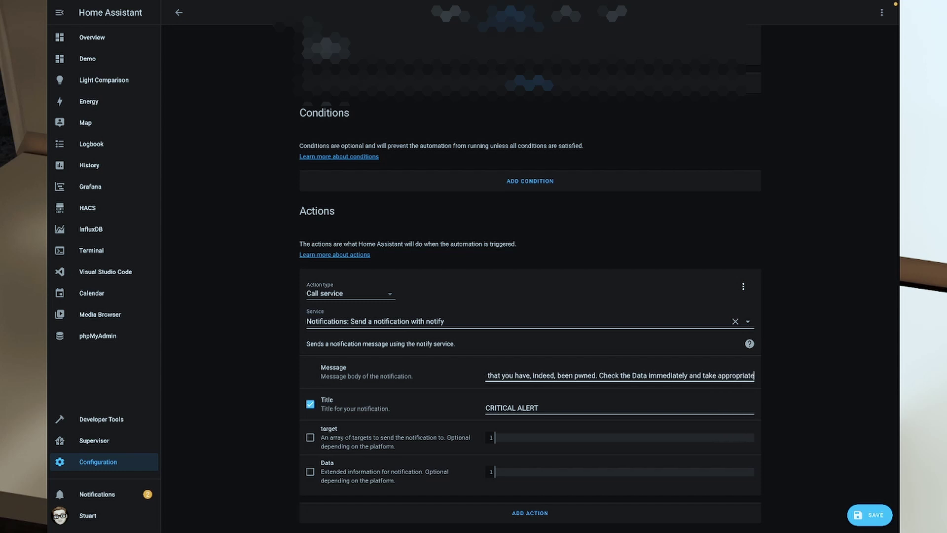
pyautogui.write(' action')
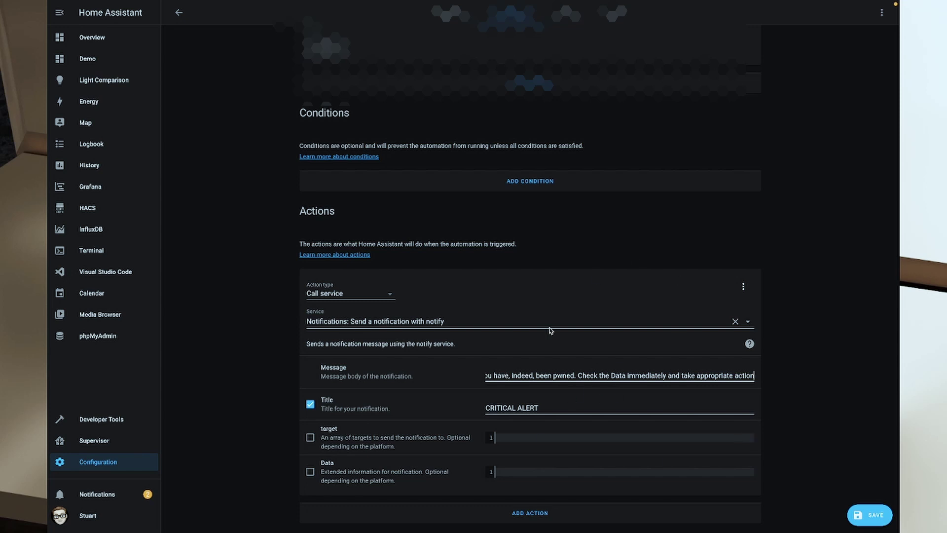
# Step: Save the breach alert automation, then set the Breaches Primary Email Address sensor's state to 18
pyautogui.click(863, 516)
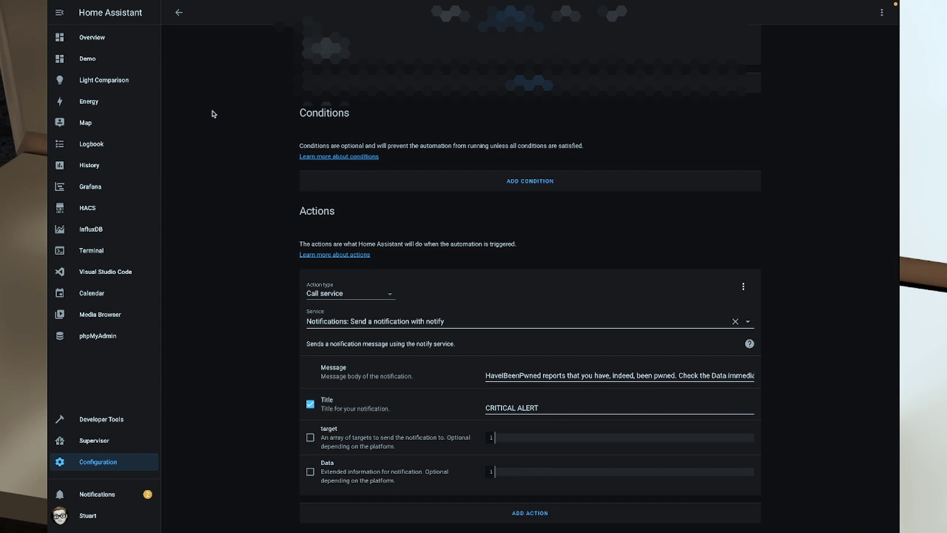
pyautogui.click(105, 422)
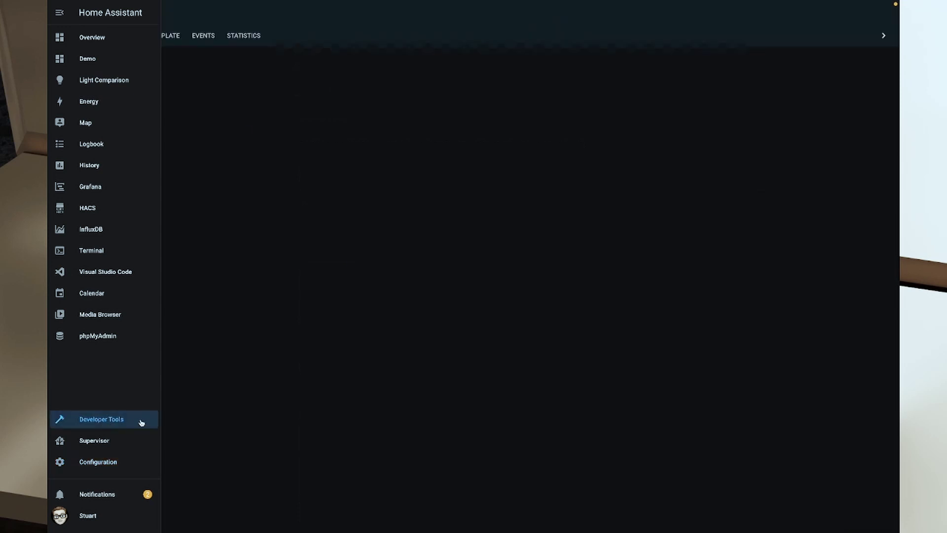
pyautogui.click(189, 254)
pyautogui.write('bre')
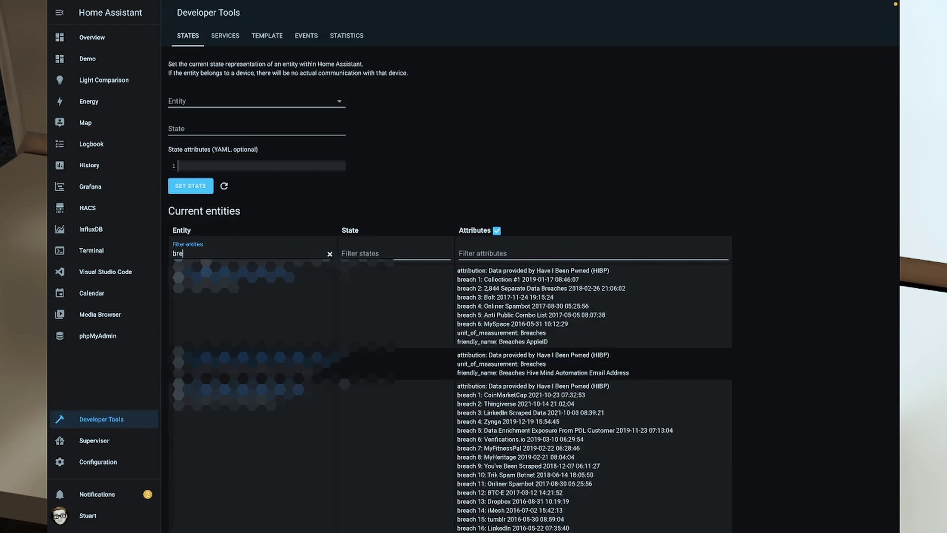
pyautogui.click(254, 444)
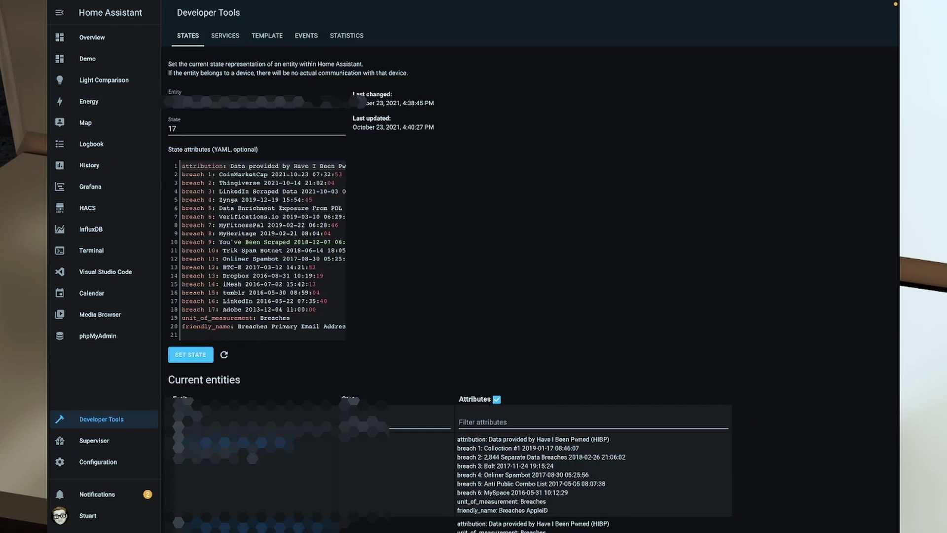
pyautogui.click(214, 129)
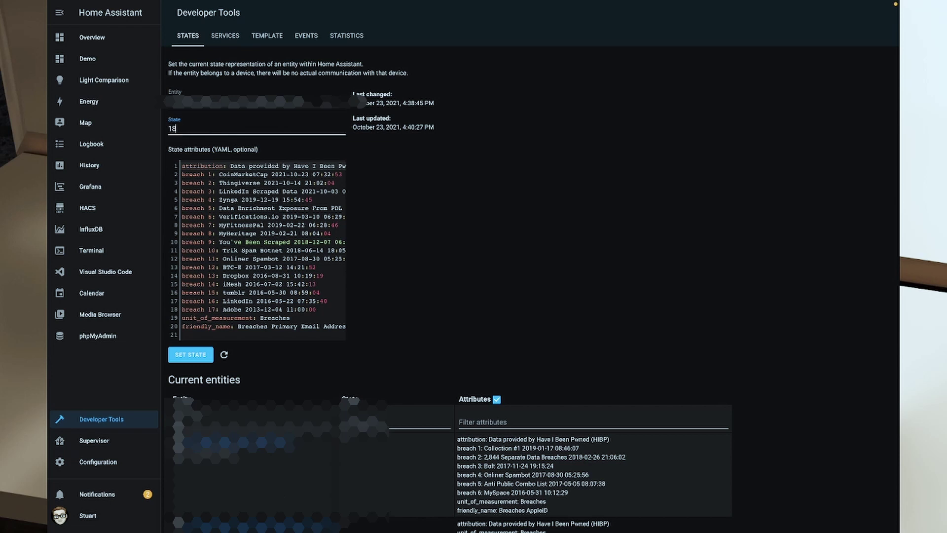
pyautogui.click(195, 359)
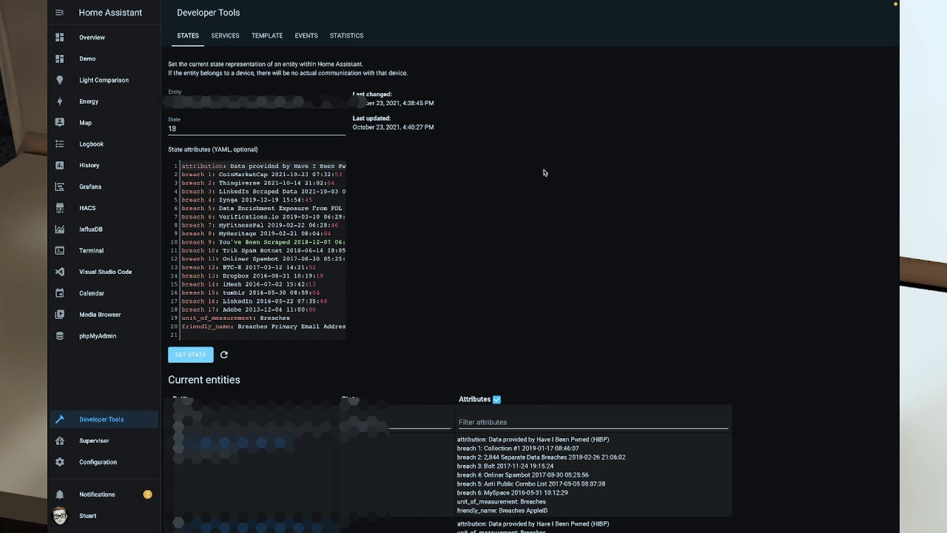